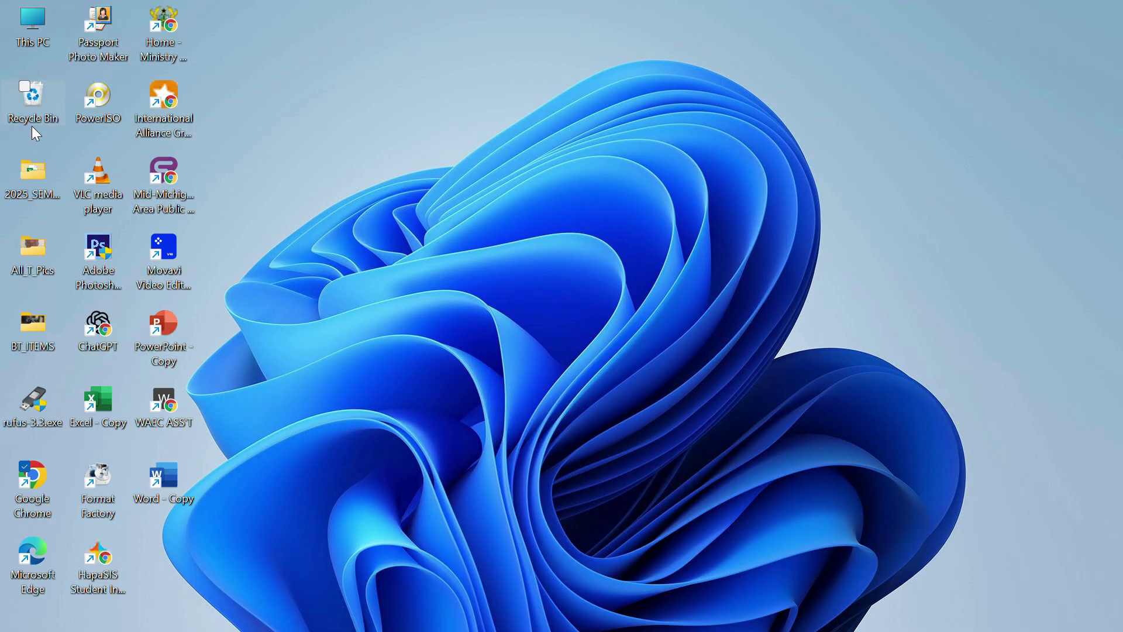
Open Google Chrome and load the student transcript portal at stpshs.waecgh.org
{"action": "left_click", "coordinate": [115, 483]}
{"action": "double_click", "coordinate": [39, 477]}
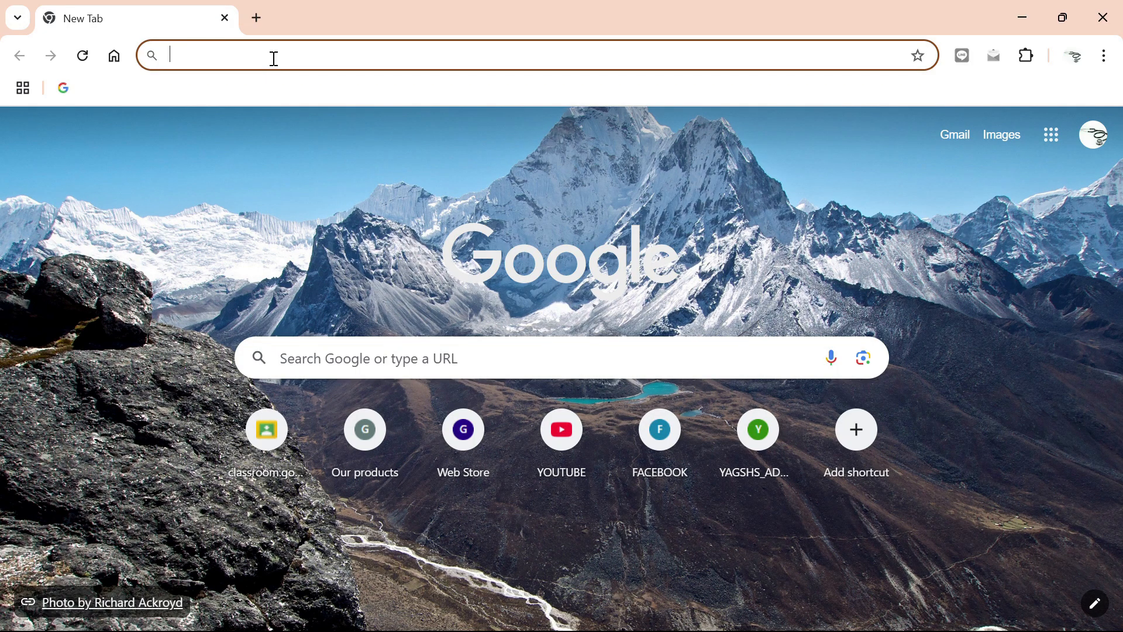
{"action": "type", "text": "stp"}
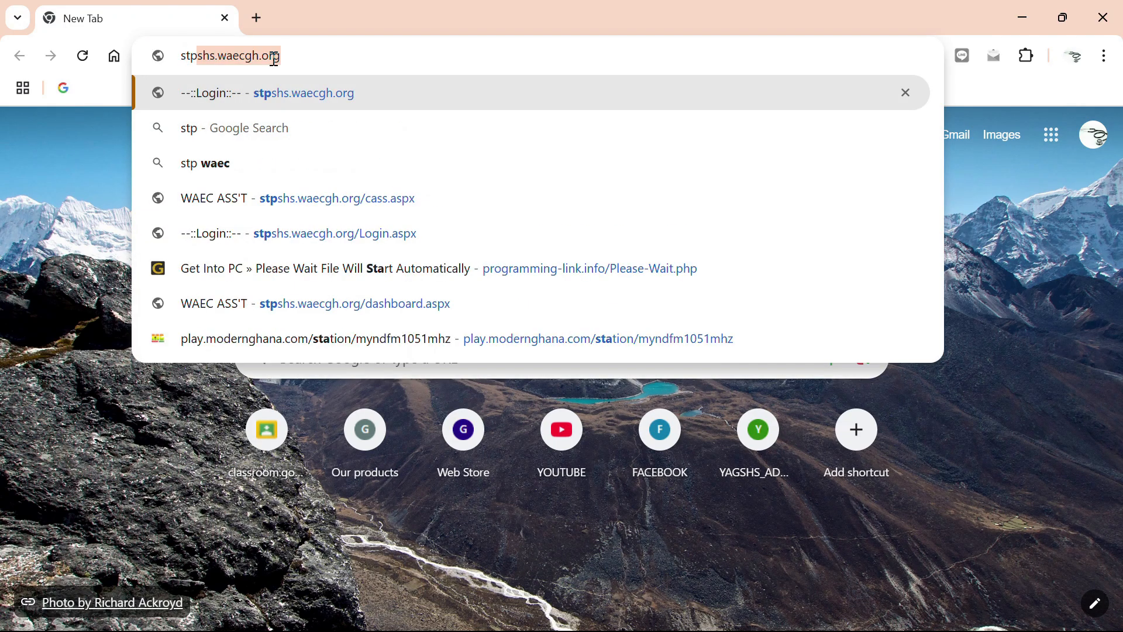
{"action": "key", "text": "Right"}
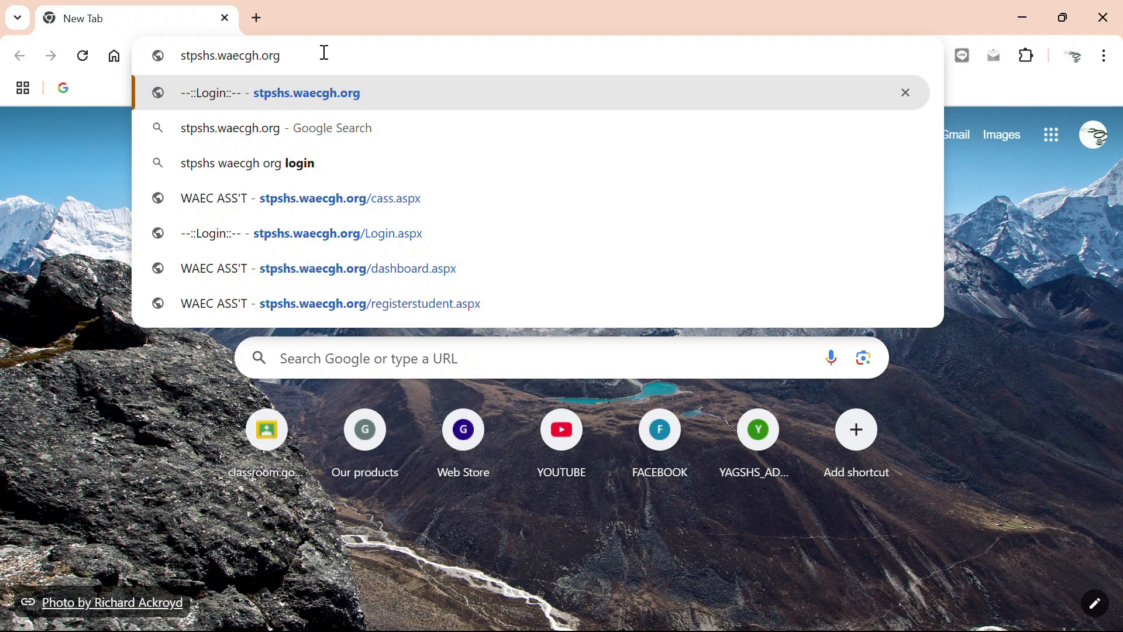
{"action": "key", "text": "Return"}
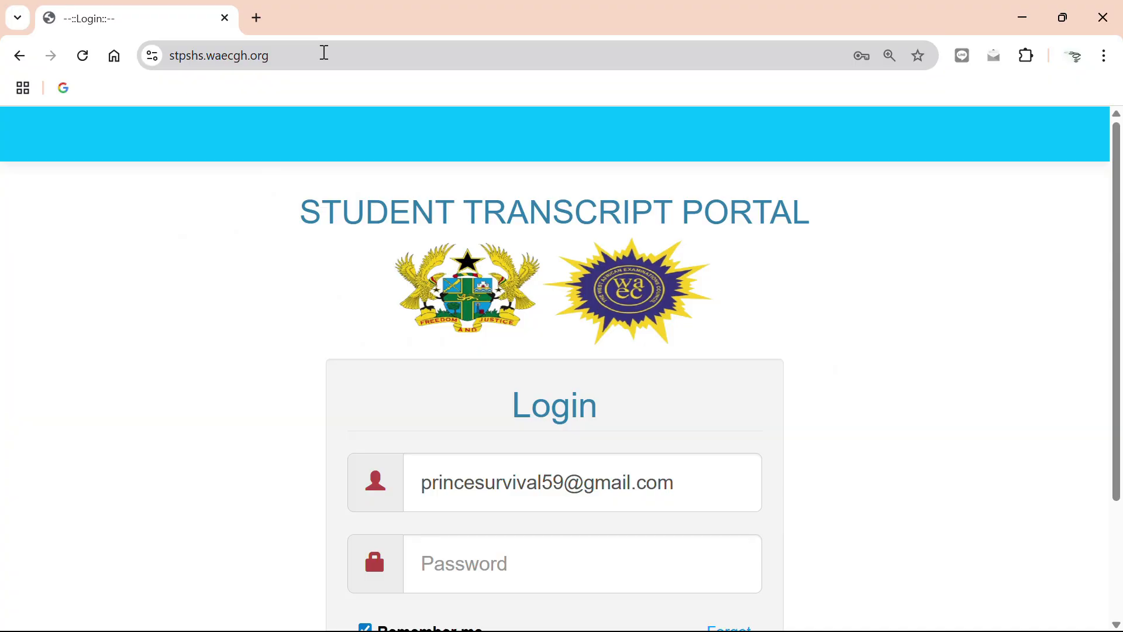
Clear the prefilled username from the portal's login form
{"action": "scroll", "coordinate": [534, 384], "scroll_direction": "down", "scroll_amount": 3}
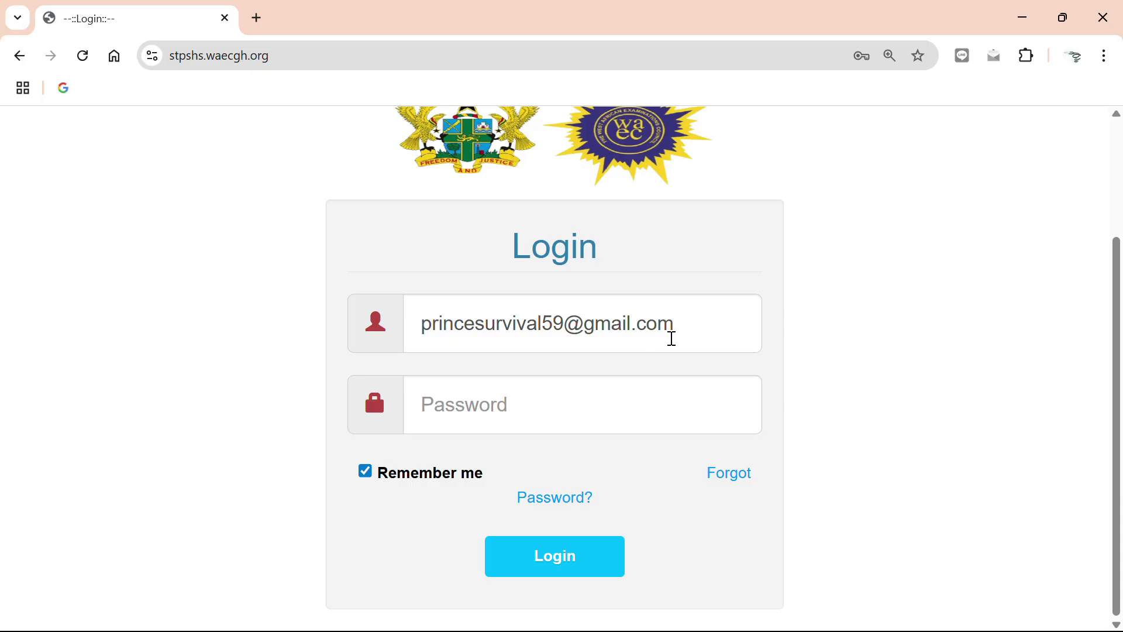
{"action": "left_click", "coordinate": [695, 331]}
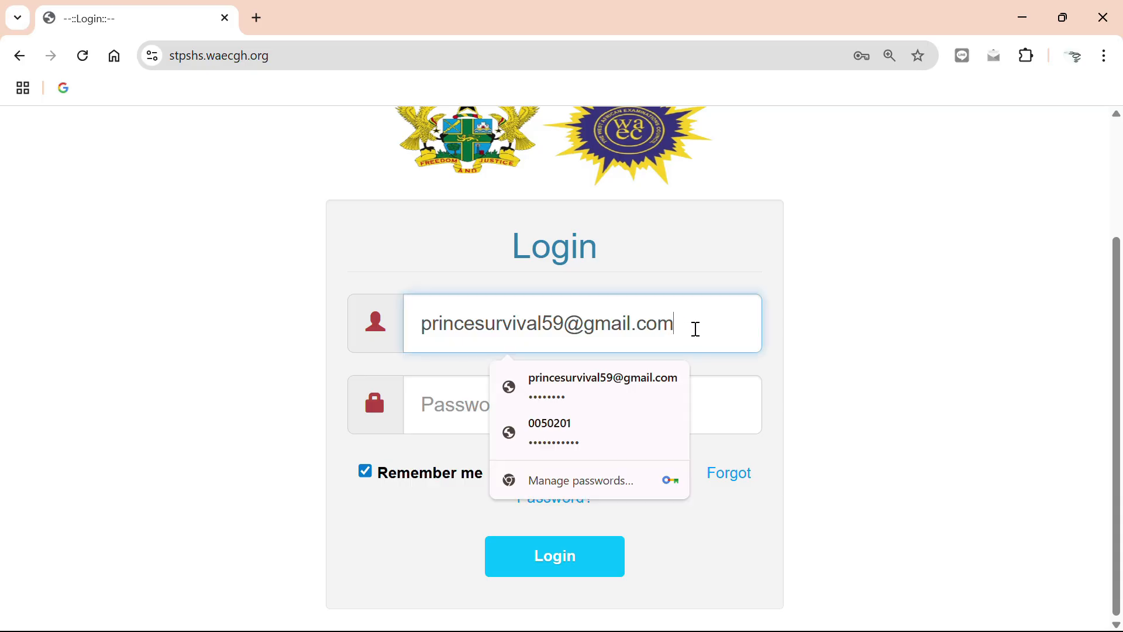
{"action": "key", "text": "BackSpace"}
{"action": "key", "text": "BackSpace"}
{"action": "key", "text": "BackSpace"}
{"action": "key", "text": "BackSpace"}
{"action": "key", "text": "BackSpace"}
{"action": "key", "text": "BackSpace"}
{"action": "key", "text": "BackSpace"}
{"action": "key", "text": "BackSpace"}
{"action": "key", "text": "BackSpace"}
{"action": "key", "text": "BackSpace"}
{"action": "key", "text": "BackSpace"}
{"action": "key", "text": "BackSpace"}
{"action": "key", "text": "BackSpace"}
{"action": "key", "text": "BackSpace"}
{"action": "key", "text": "BackSpace"}
{"action": "key", "text": "BackSpace"}
{"action": "key", "text": "BackSpace"}
{"action": "key", "text": "BackSpace"}
{"action": "key", "text": "BackSpace"}
{"action": "key", "text": "BackSpace"}
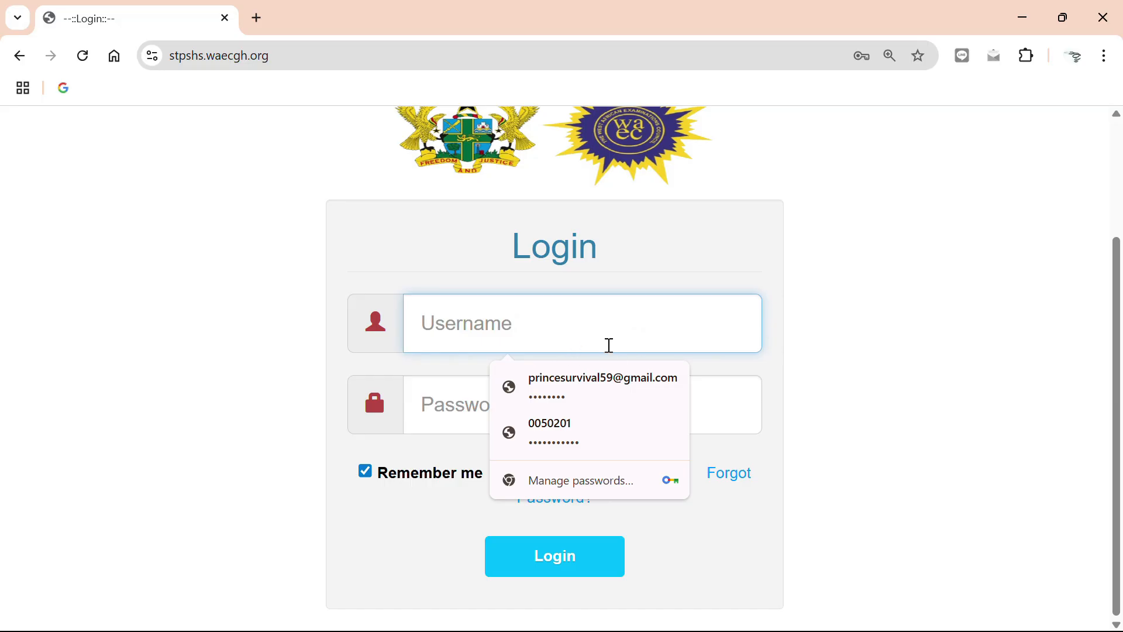
Fill in the saved account username and password, and log in to the portal
{"action": "left_click", "coordinate": [607, 369]}
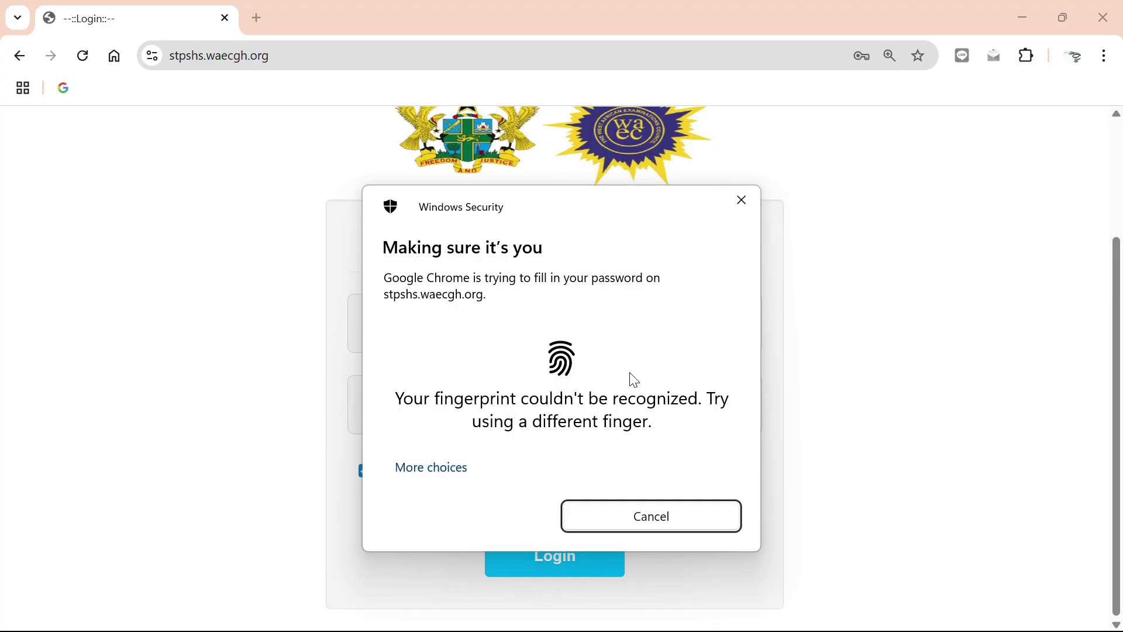
{"action": "left_click", "coordinate": [579, 411]}
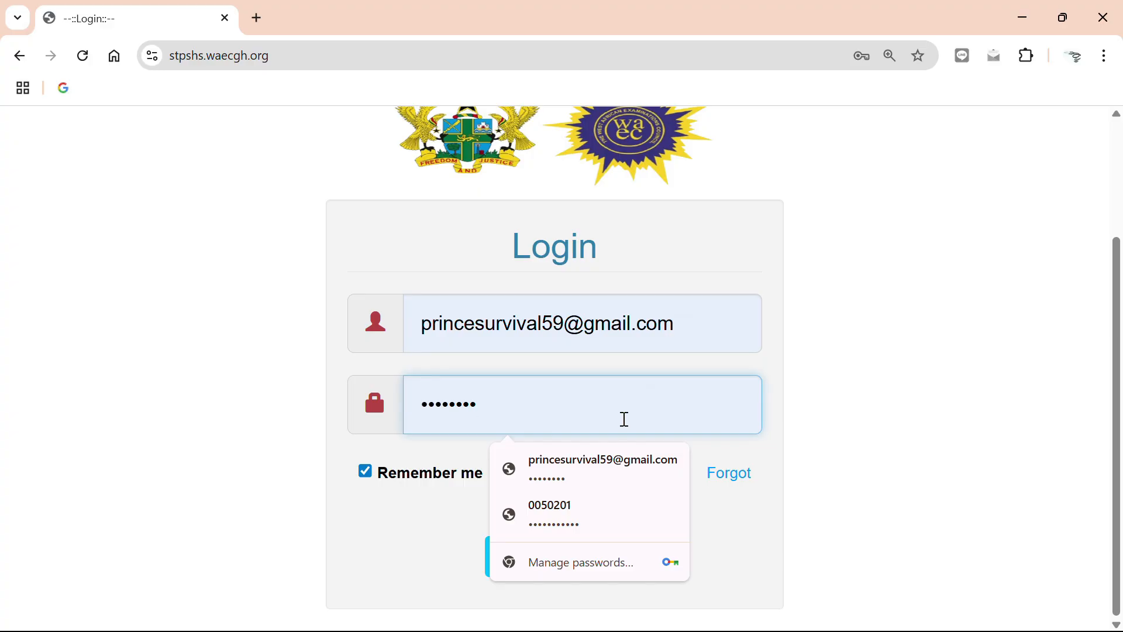
{"action": "left_click", "coordinate": [411, 534]}
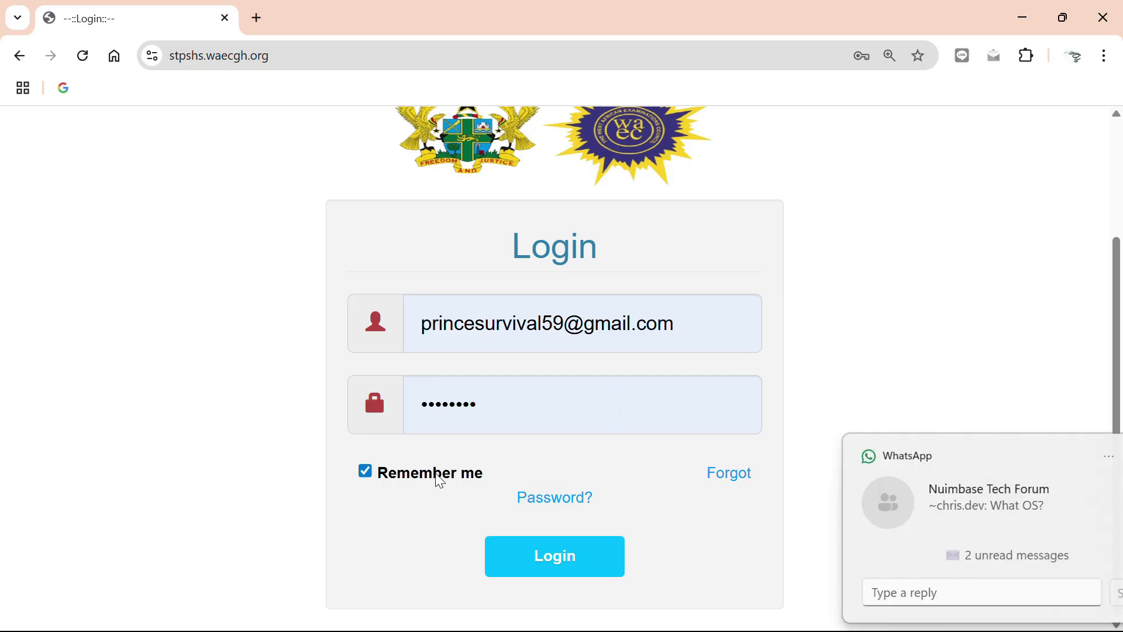
{"action": "left_click", "coordinate": [1082, 458]}
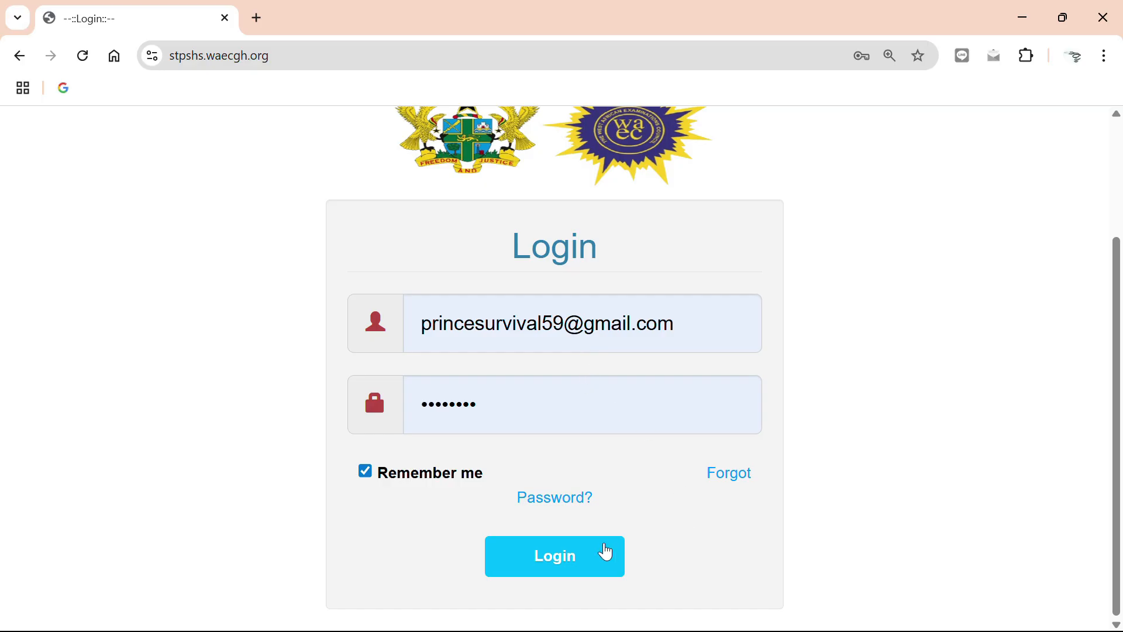
{"action": "left_click", "coordinate": [563, 578]}
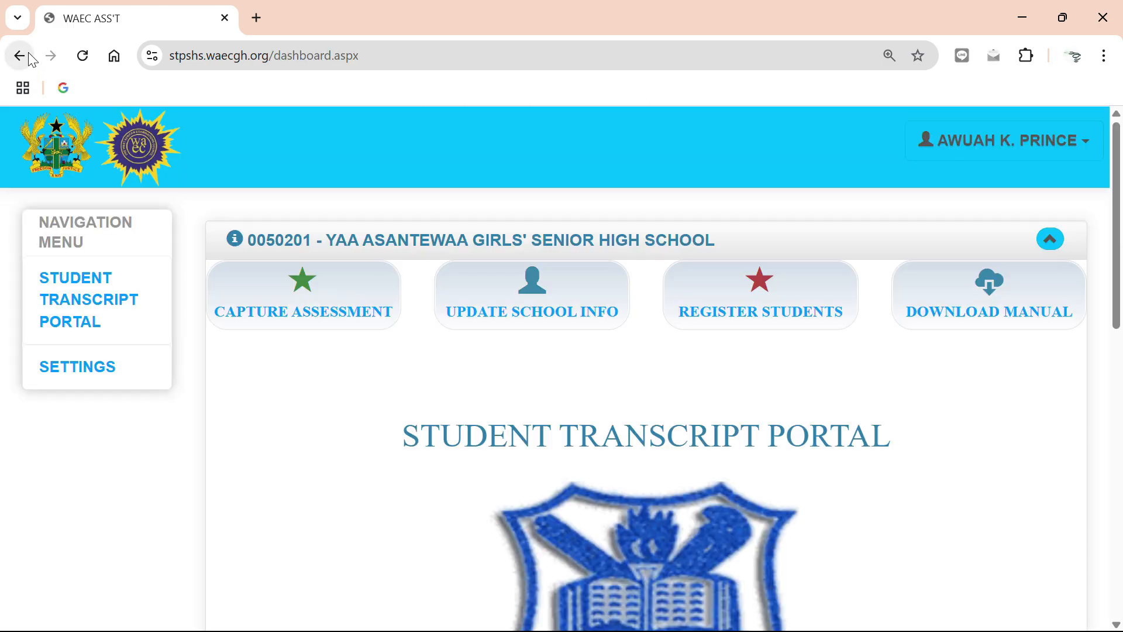
Open the Capture Assessment page from the portal's dashboard
{"action": "scroll", "coordinate": [622, 463], "scroll_direction": "down", "scroll_amount": 3}
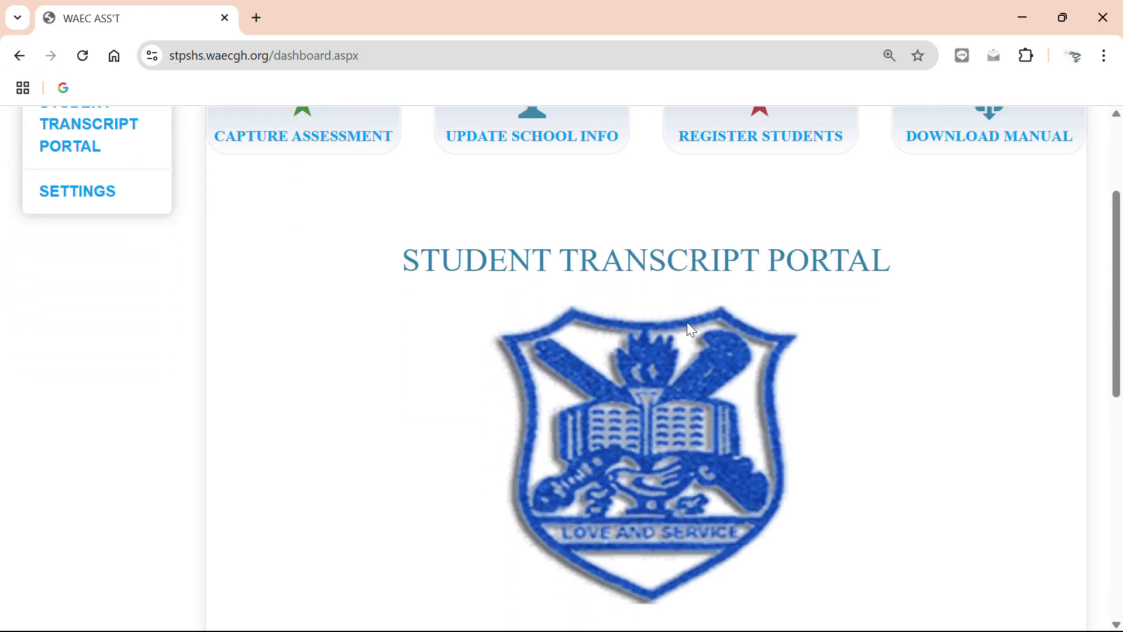
{"action": "scroll", "coordinate": [690, 348], "scroll_direction": "up", "scroll_amount": 2}
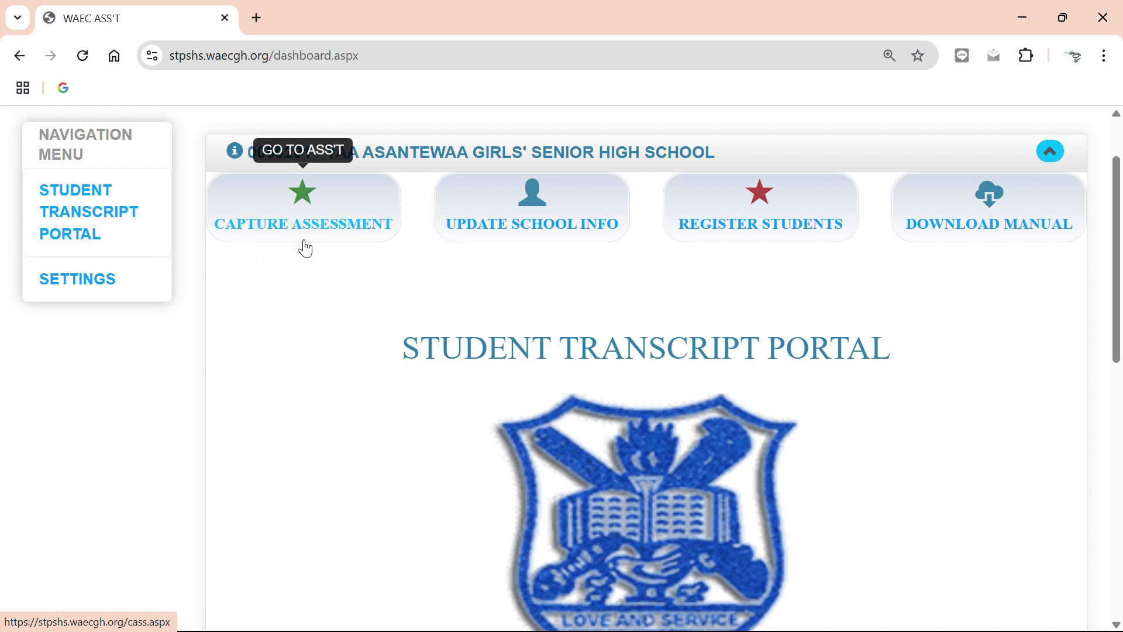
{"action": "left_click", "coordinate": [338, 220]}
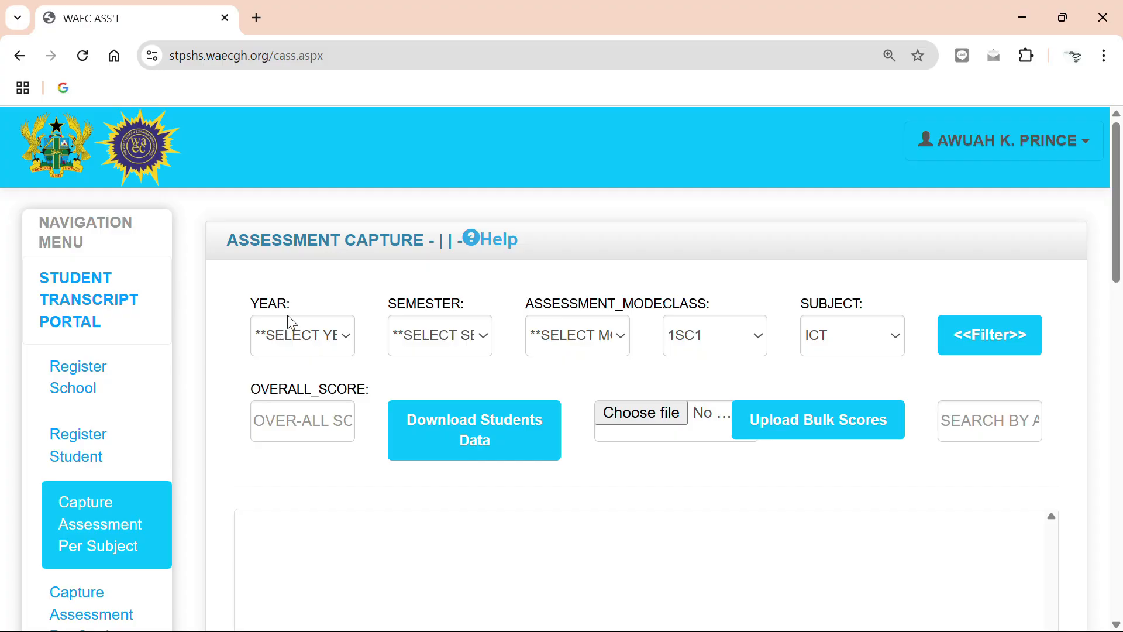
Set the assessment filter to Year 1, 1st Sem and the Group Project/Research/Case Study mode
{"action": "left_click", "coordinate": [346, 345]}
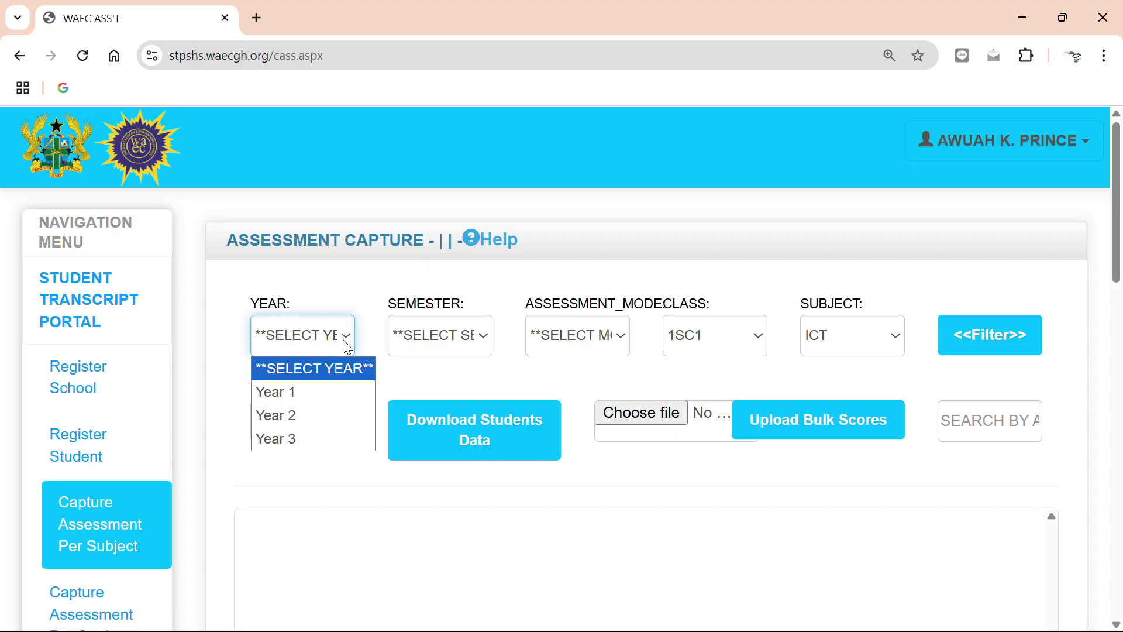
{"action": "left_click", "coordinate": [310, 399]}
{"action": "left_click", "coordinate": [475, 342]}
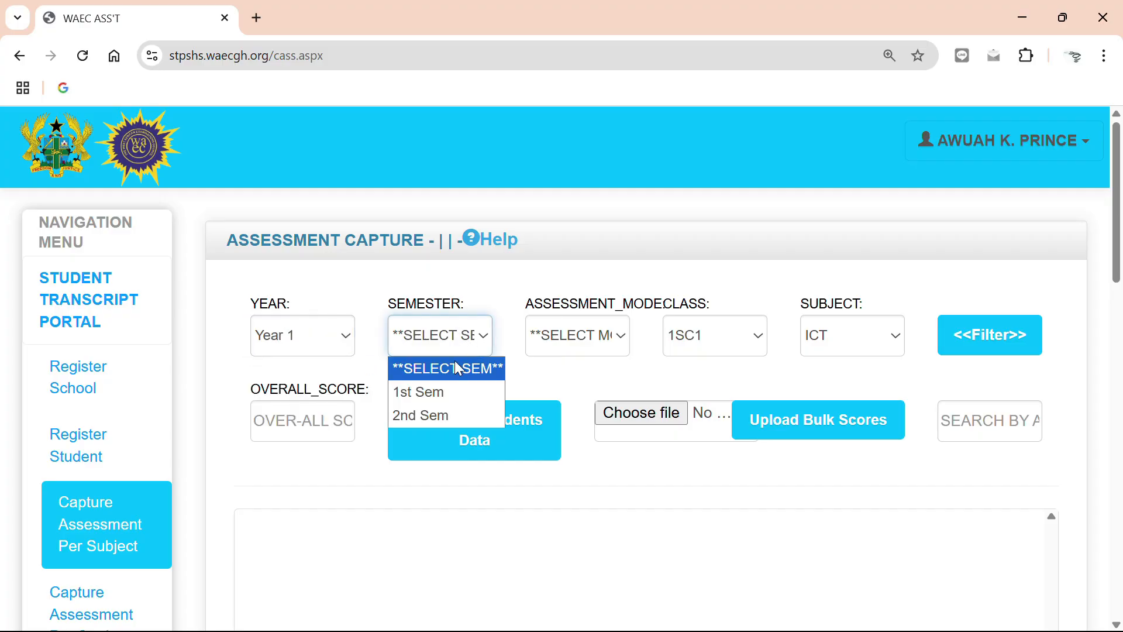
{"action": "left_click", "coordinate": [426, 393]}
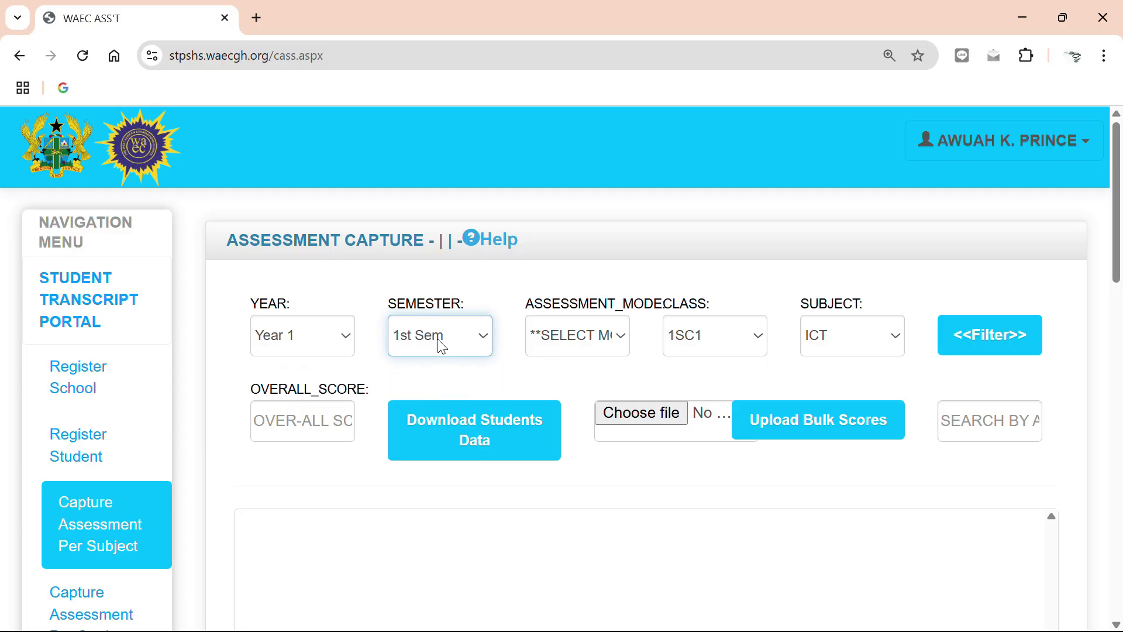
{"action": "left_click", "coordinate": [616, 349]}
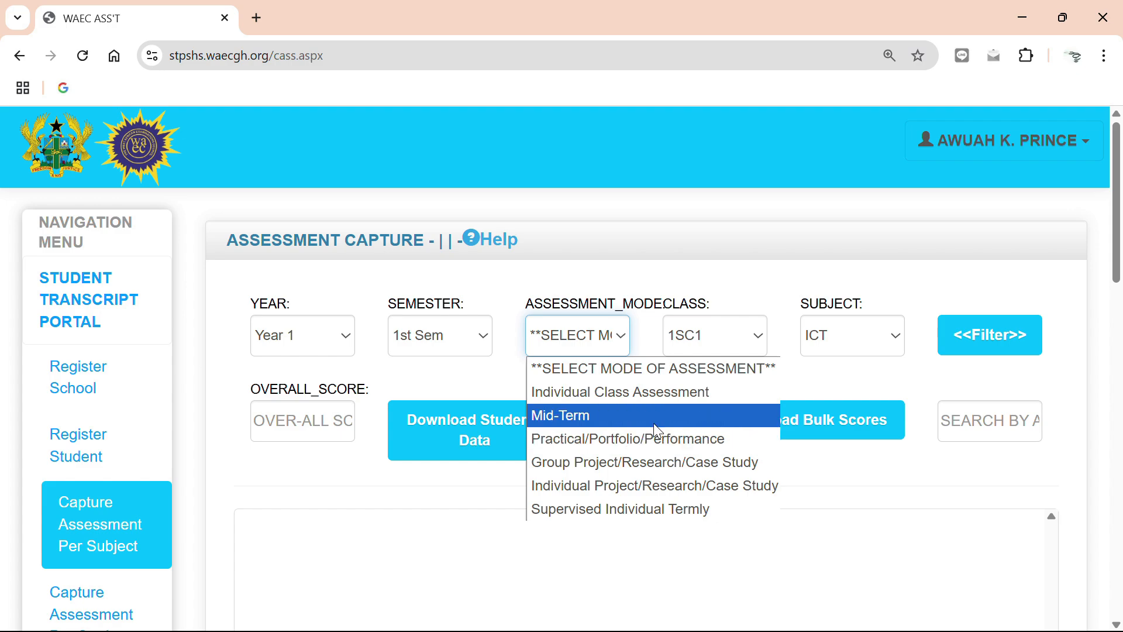
{"action": "left_click", "coordinate": [667, 471]}
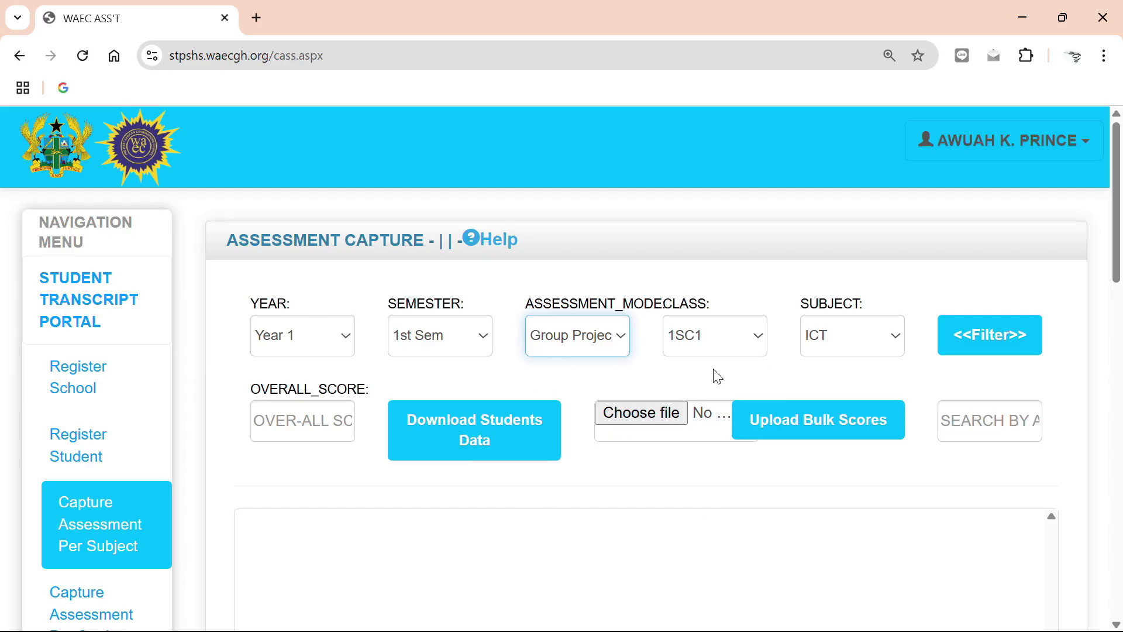
Set the class to 1A1 and the subject to ICT
{"action": "left_click", "coordinate": [761, 340]}
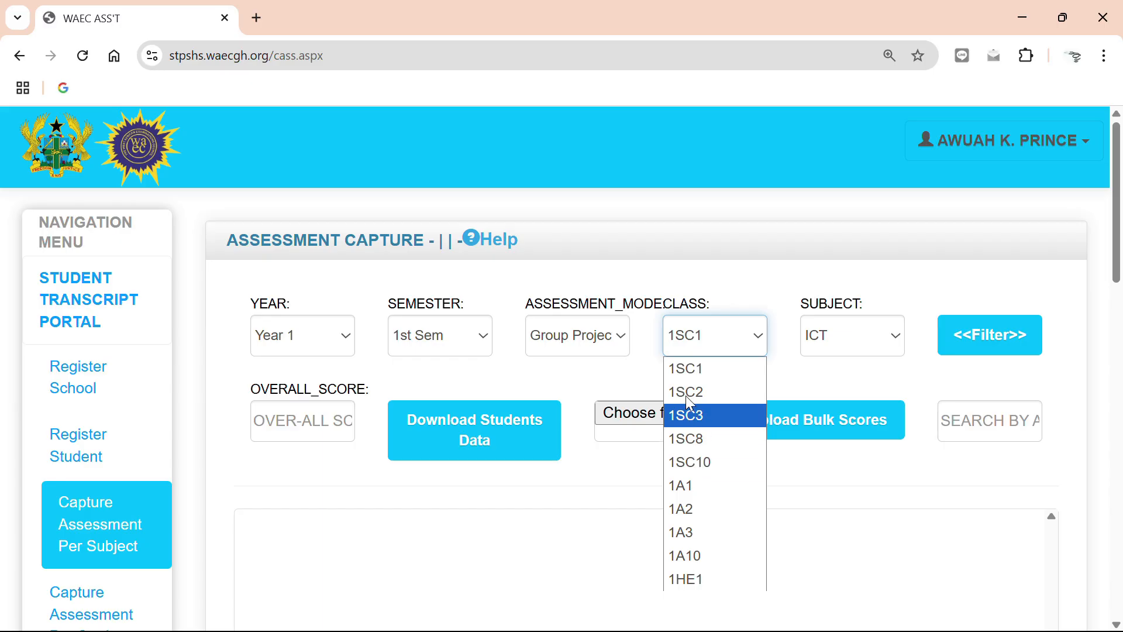
{"action": "left_click", "coordinate": [699, 487]}
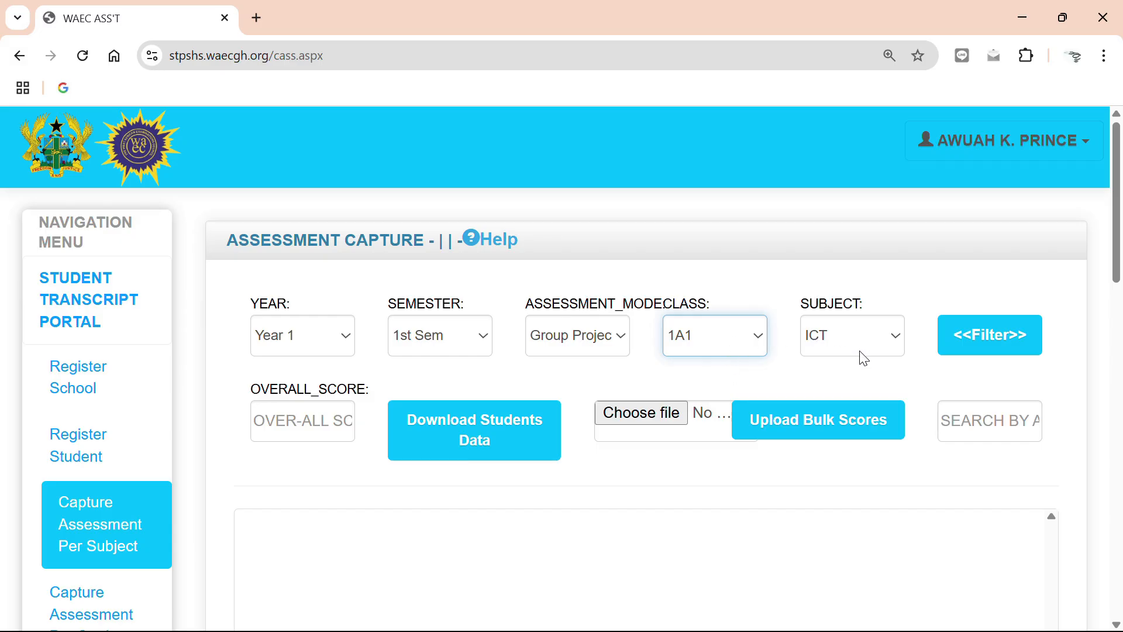
{"action": "left_click", "coordinate": [910, 343]}
{"action": "left_click", "coordinate": [892, 346]}
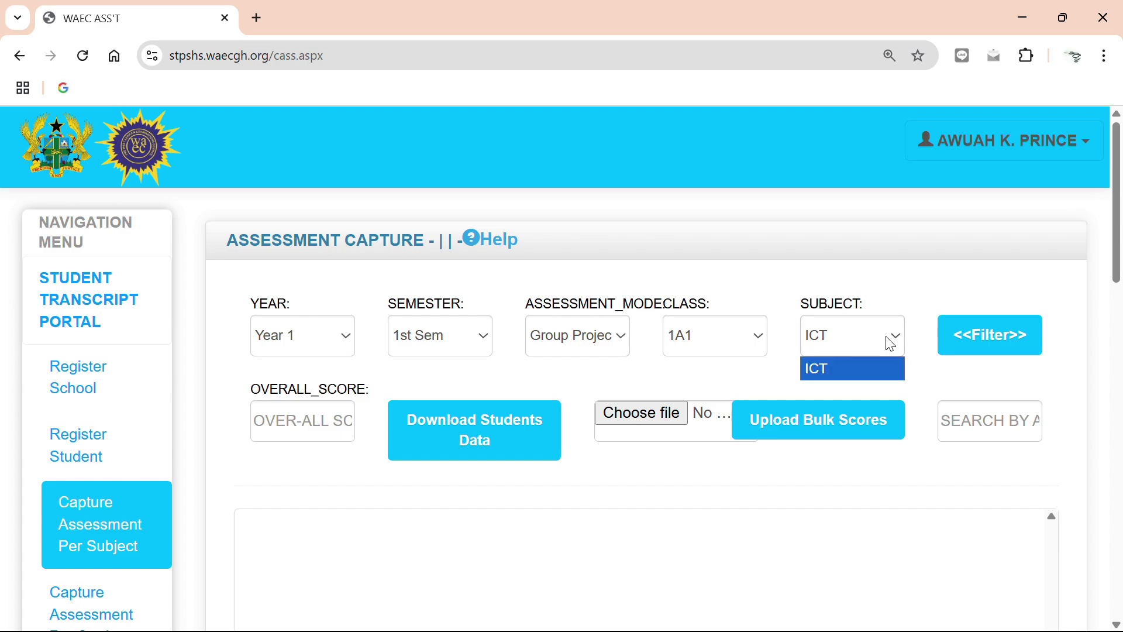
{"action": "left_click", "coordinate": [834, 376]}
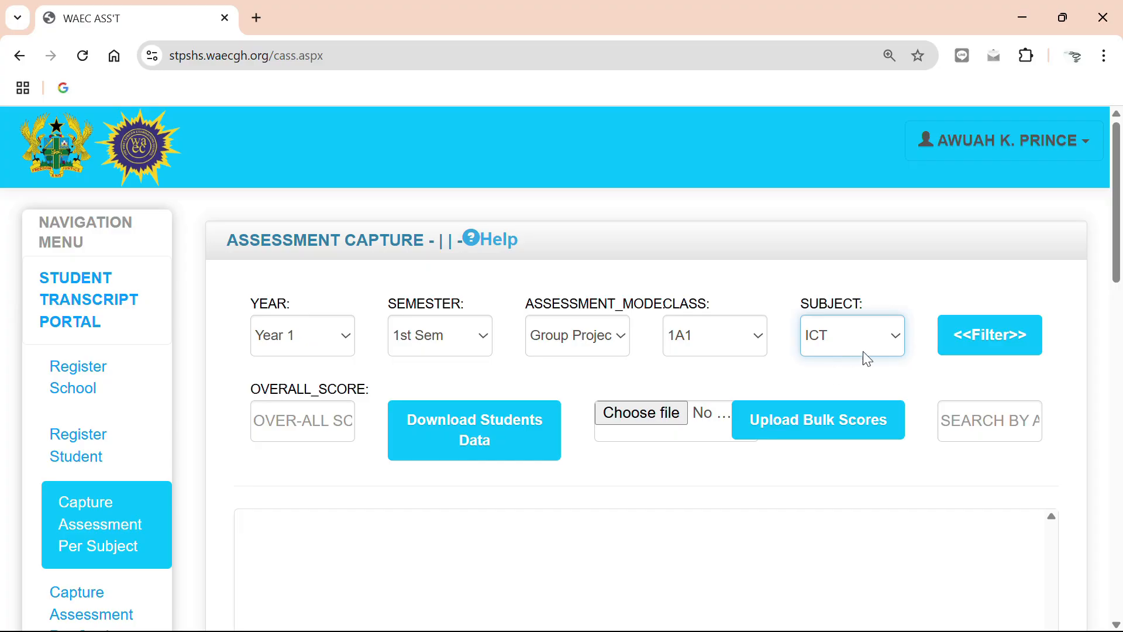
{"action": "left_click", "coordinate": [898, 347]}
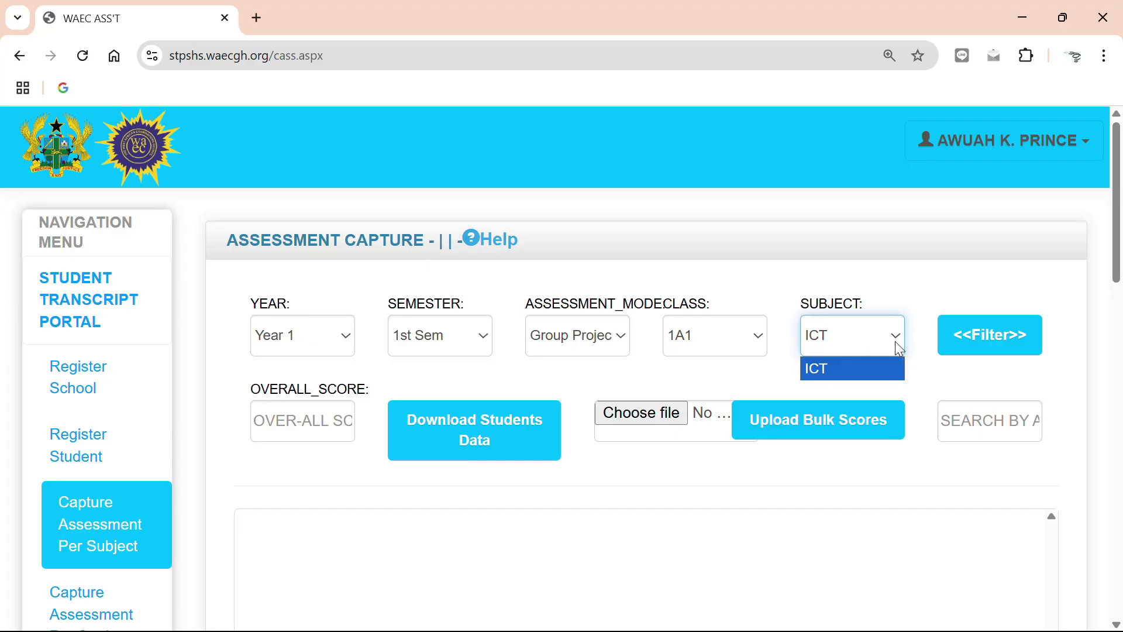
{"action": "left_click", "coordinate": [871, 377]}
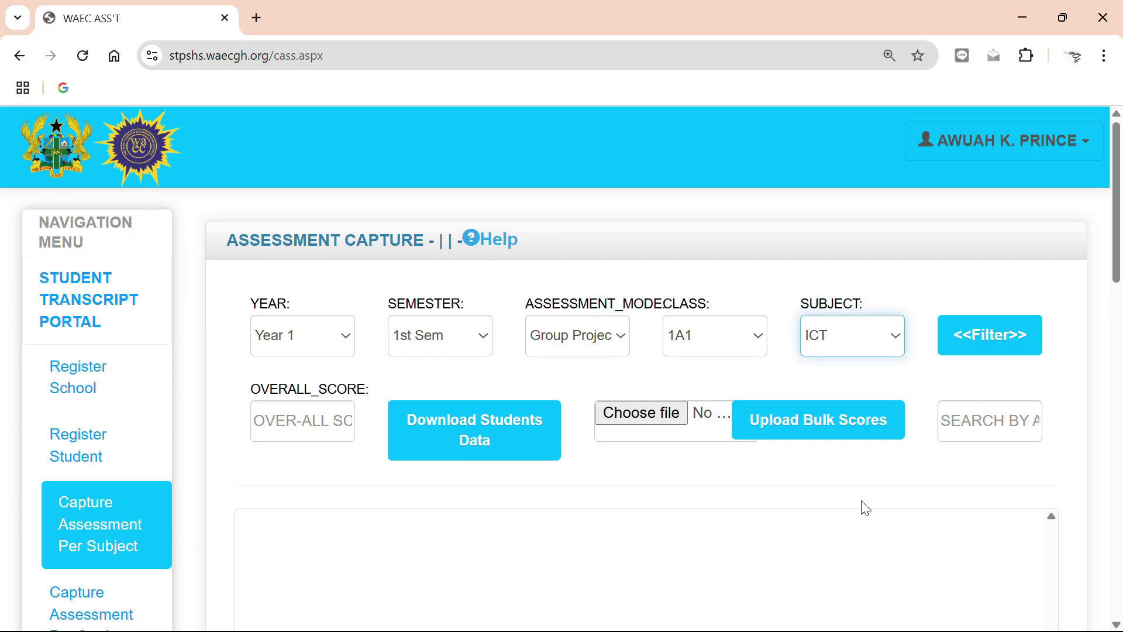
Apply the filter to load the students for the chosen class, subject and assessment mode
{"action": "scroll", "coordinate": [900, 478], "scroll_direction": "down", "scroll_amount": 3}
{"action": "scroll", "coordinate": [843, 497], "scroll_direction": "up", "scroll_amount": 2}
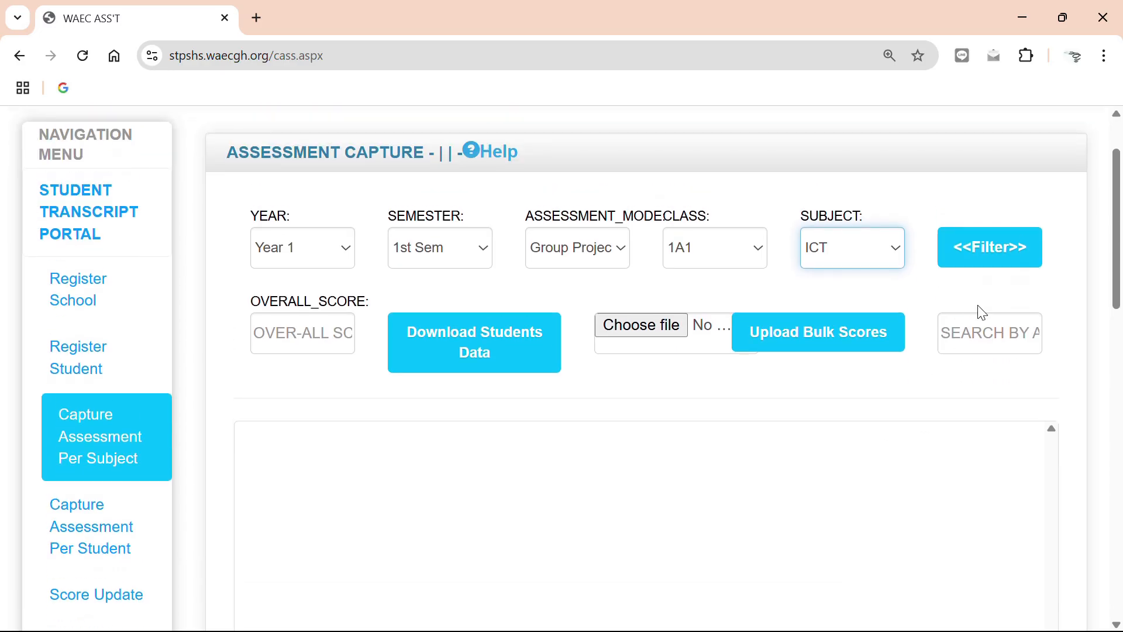
{"action": "left_click", "coordinate": [991, 255]}
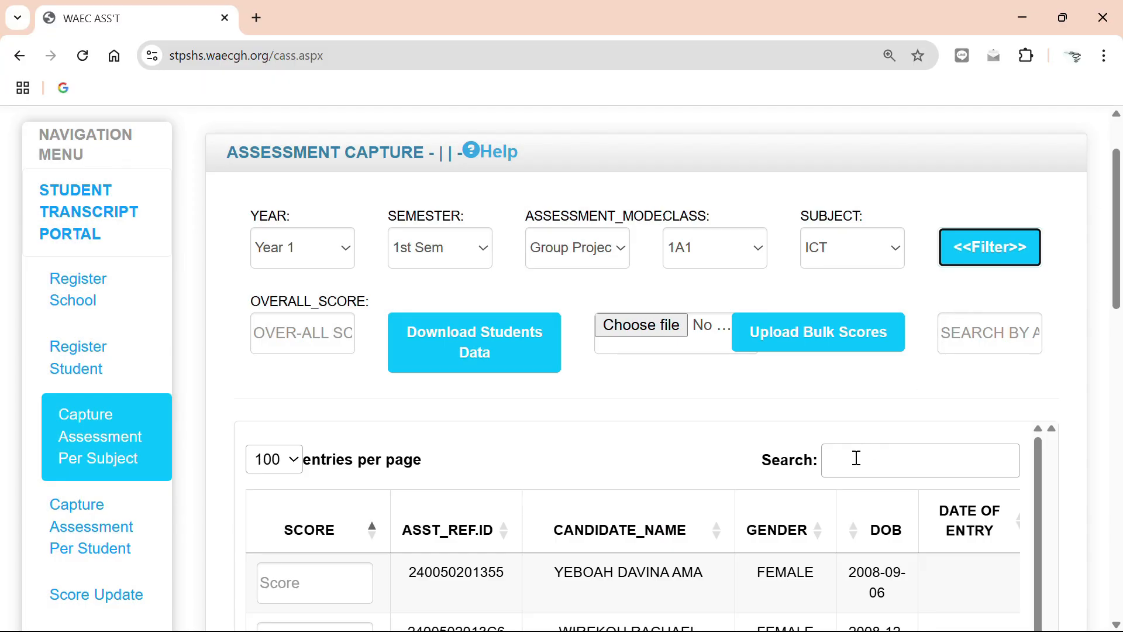
Examine the filtered student table with its score fields, the student total and the submission options below it
{"action": "scroll", "coordinate": [876, 434], "scroll_direction": "down", "scroll_amount": 10}
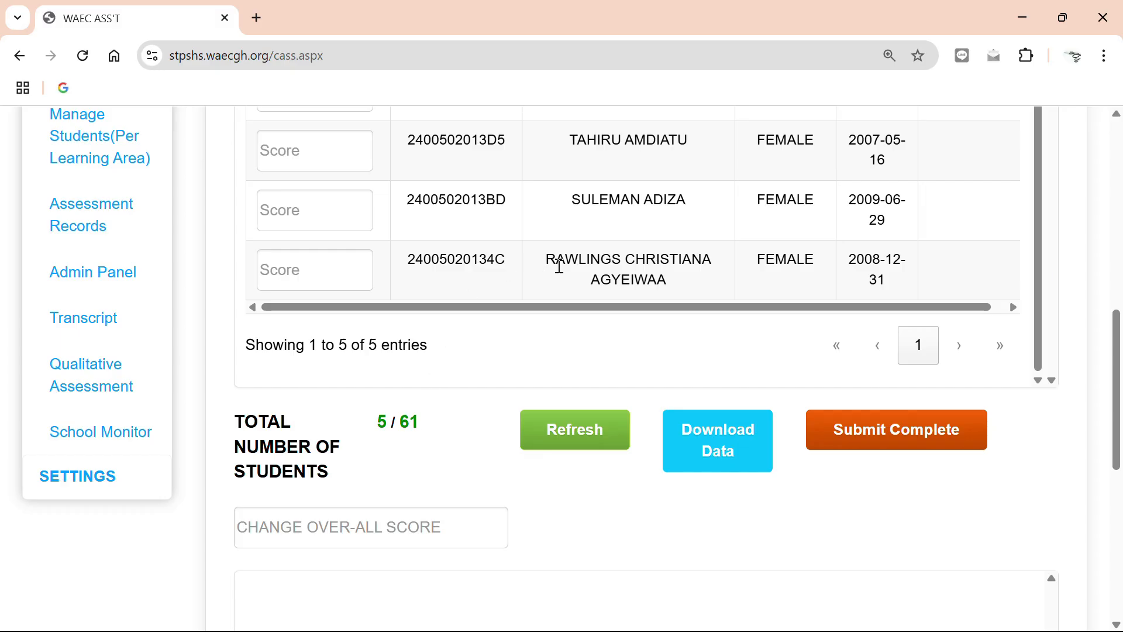
{"action": "scroll", "coordinate": [559, 264], "scroll_direction": "up", "scroll_amount": 1}
{"action": "scroll", "coordinate": [565, 279], "scroll_direction": "up", "scroll_amount": 5}
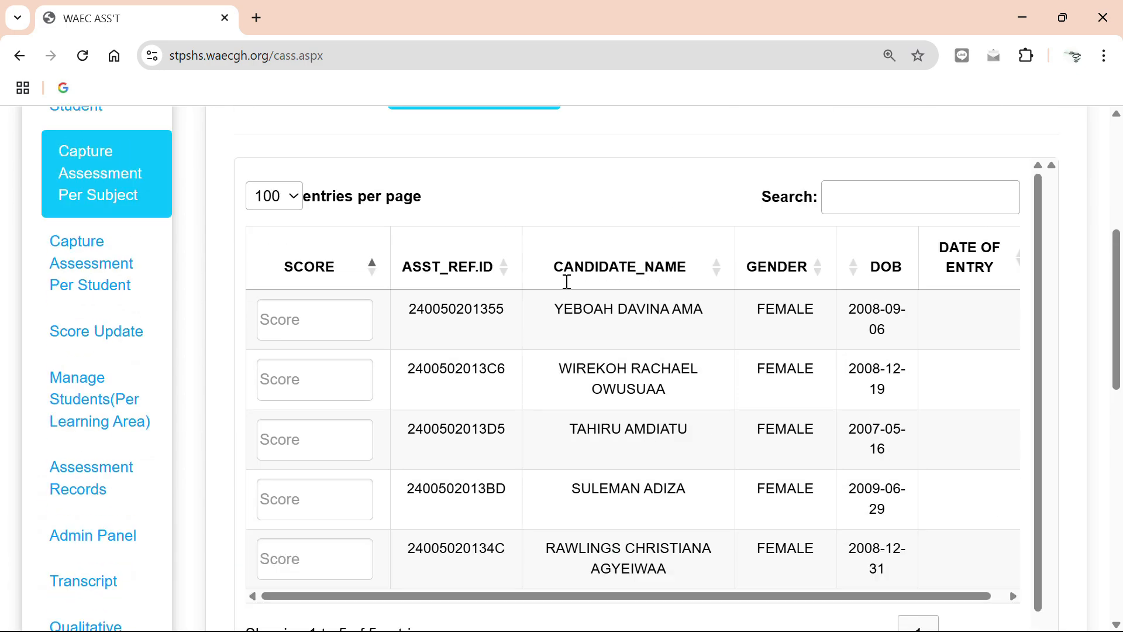
{"action": "scroll", "coordinate": [544, 404], "scroll_direction": "down", "scroll_amount": 1}
{"action": "scroll", "coordinate": [540, 431], "scroll_direction": "down", "scroll_amount": 6}
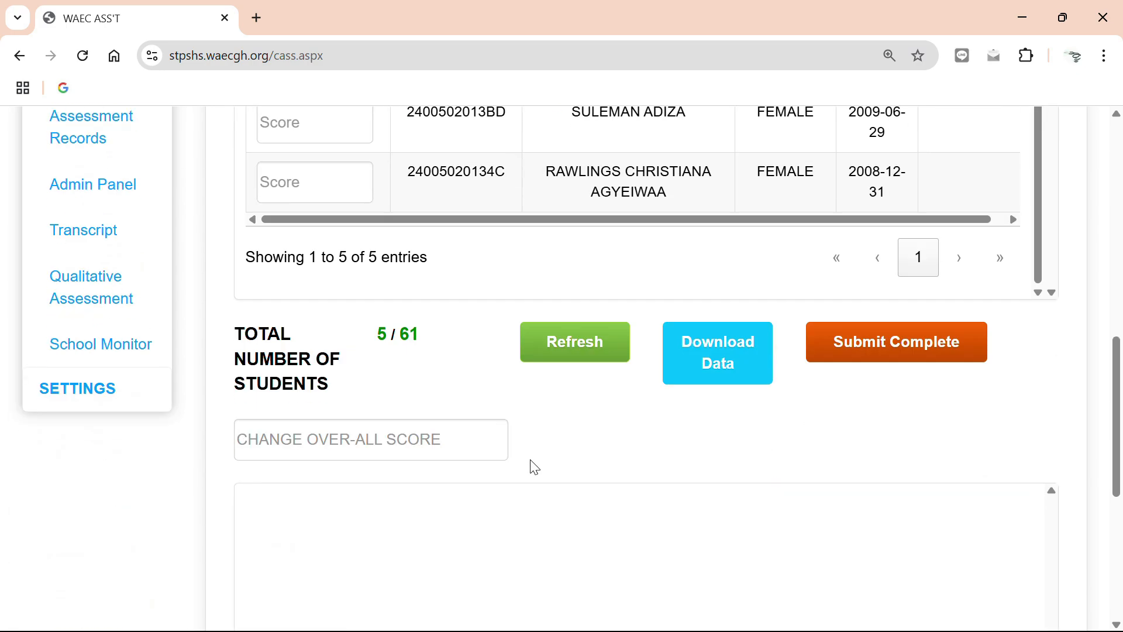
{"action": "scroll", "coordinate": [444, 256], "scroll_direction": "up", "scroll_amount": 1}
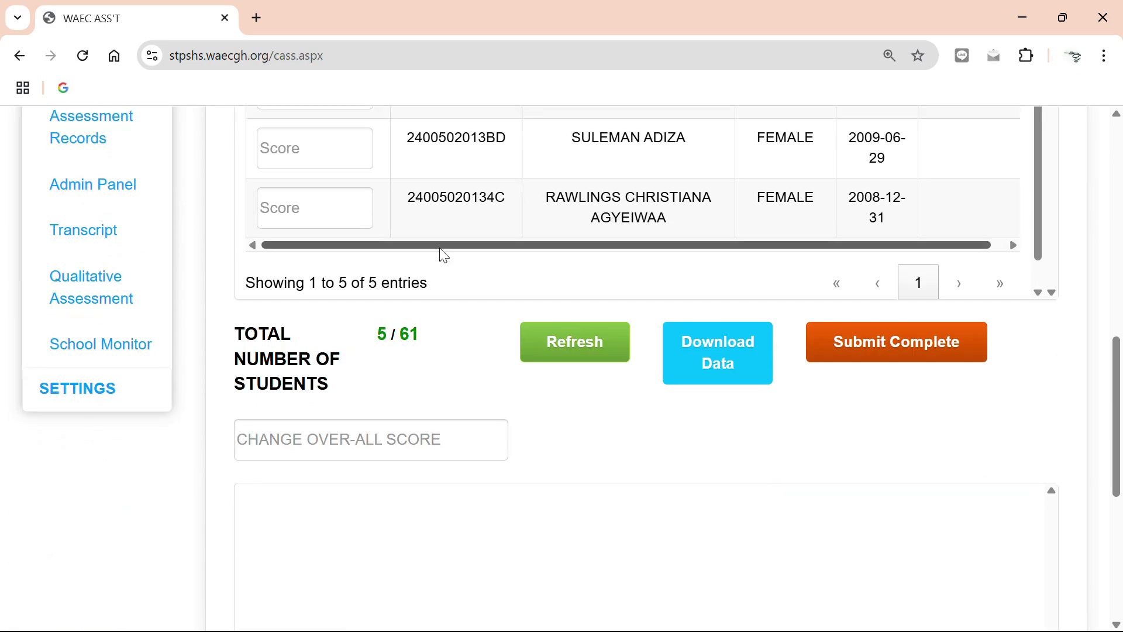
{"action": "scroll", "coordinate": [445, 255], "scroll_direction": "up", "scroll_amount": 5}
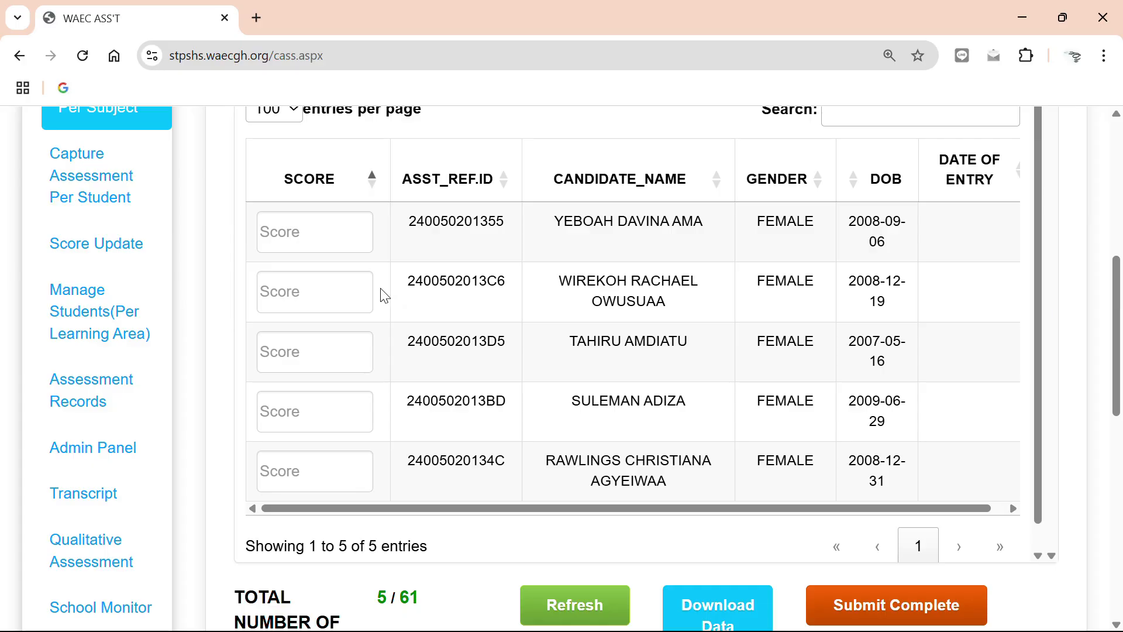
{"action": "left_click", "coordinate": [337, 233]}
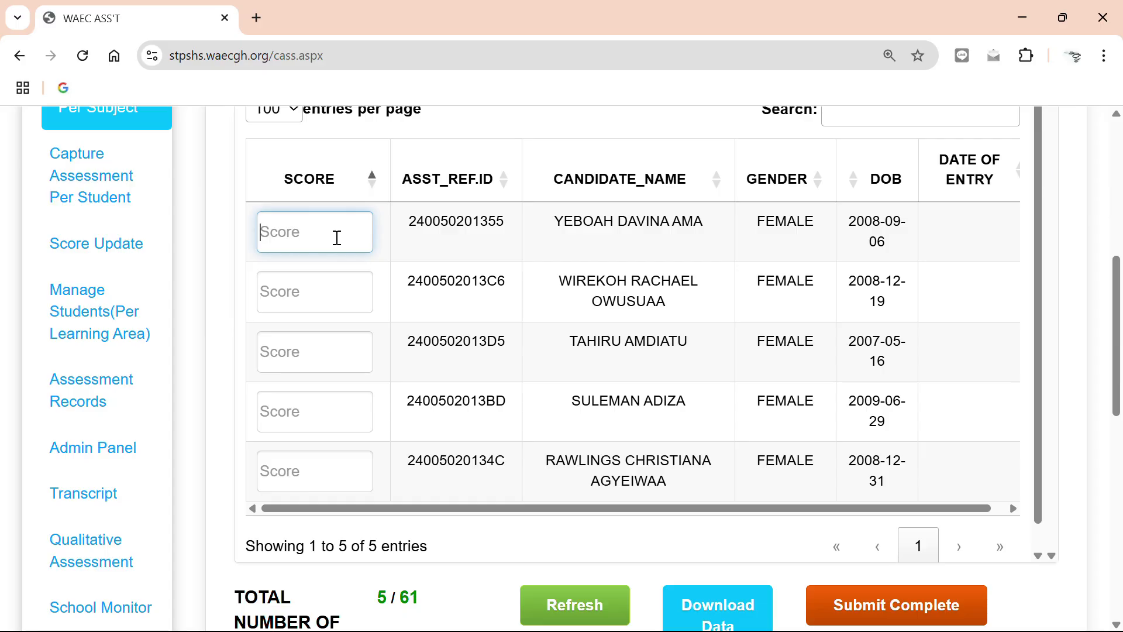
{"action": "type", "text": "10"}
{"action": "key", "text": "BackSpace"}
{"action": "key", "text": "BackSpace"}
{"action": "scroll", "coordinate": [743, 421], "scroll_direction": "down", "scroll_amount": 1}
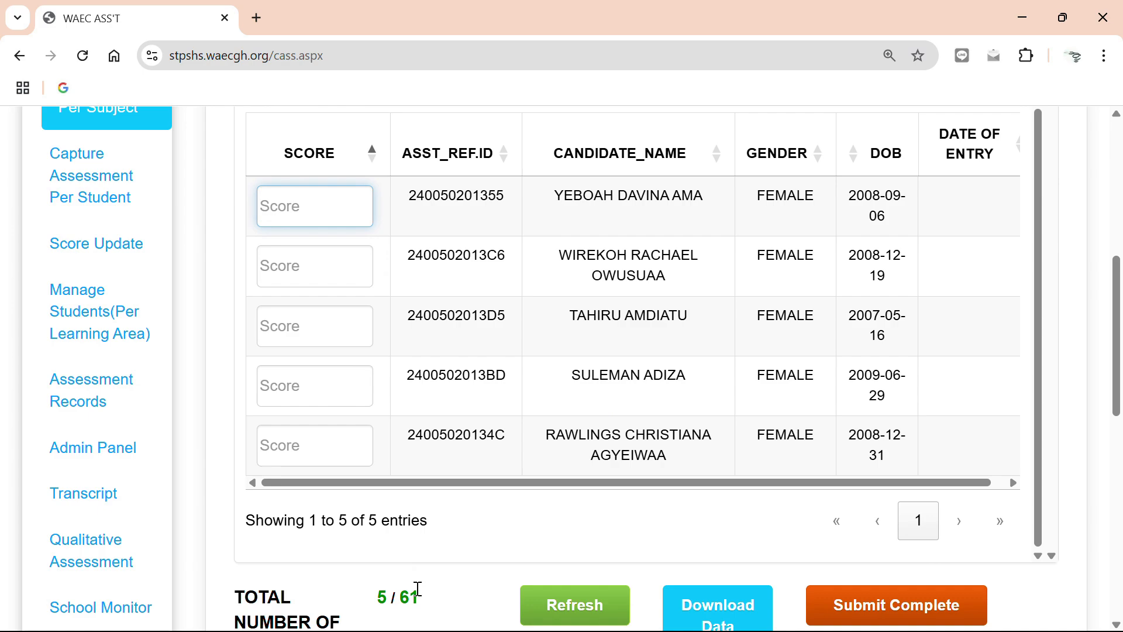
Download the students' data file for the filtered class and subject
{"action": "scroll", "coordinate": [407, 600], "scroll_direction": "down", "scroll_amount": 1}
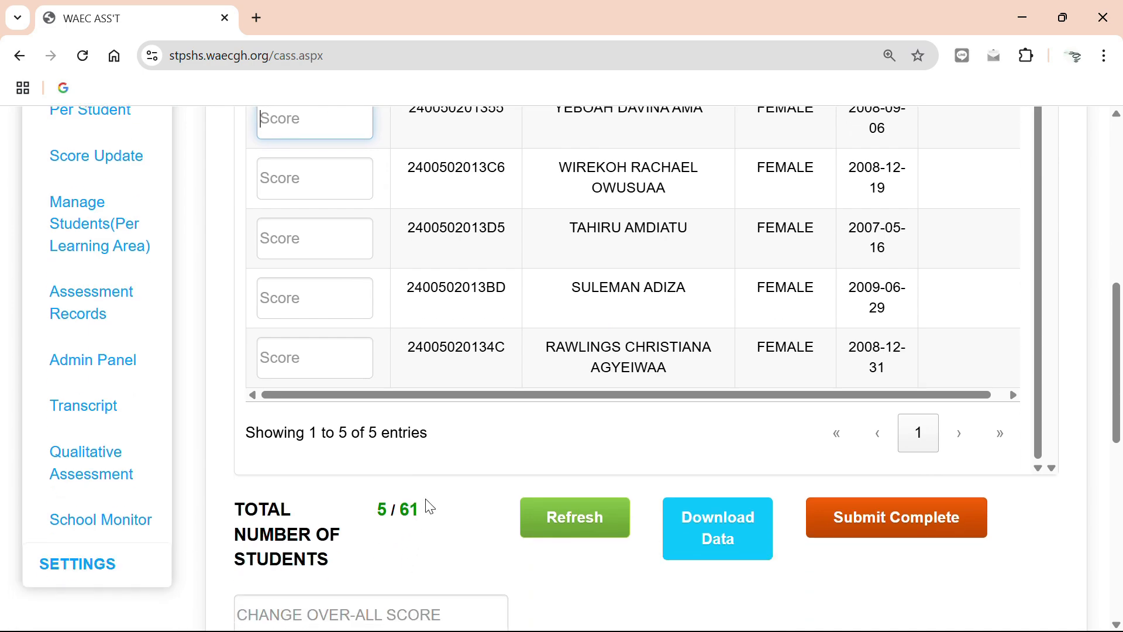
{"action": "scroll", "coordinate": [446, 473], "scroll_direction": "up", "scroll_amount": 1}
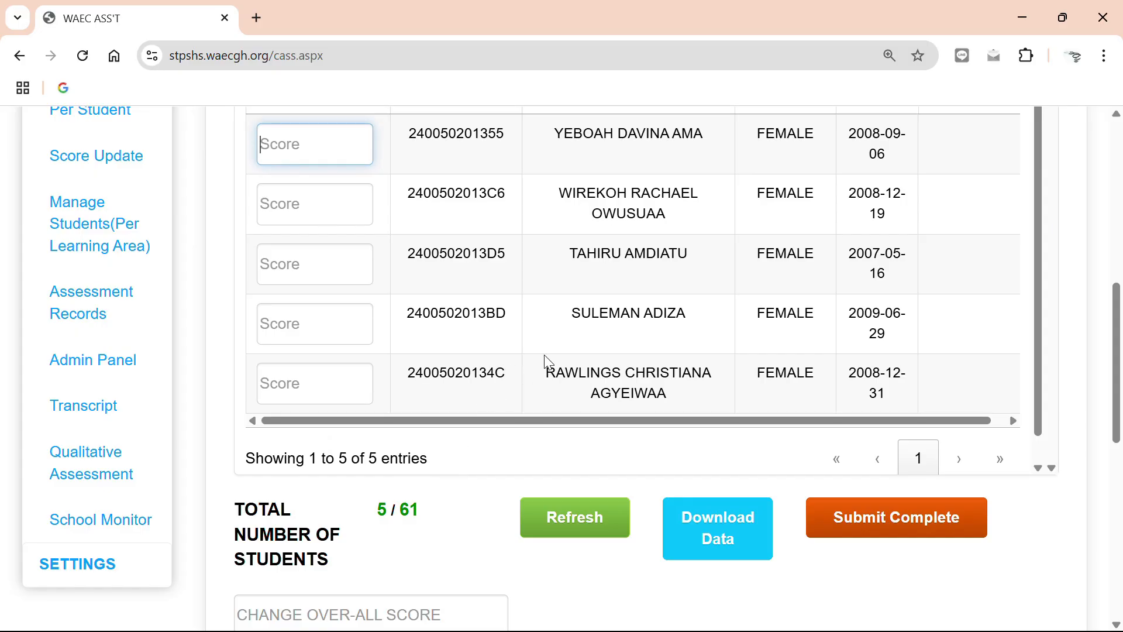
{"action": "scroll", "coordinate": [548, 362], "scroll_direction": "up", "scroll_amount": 4}
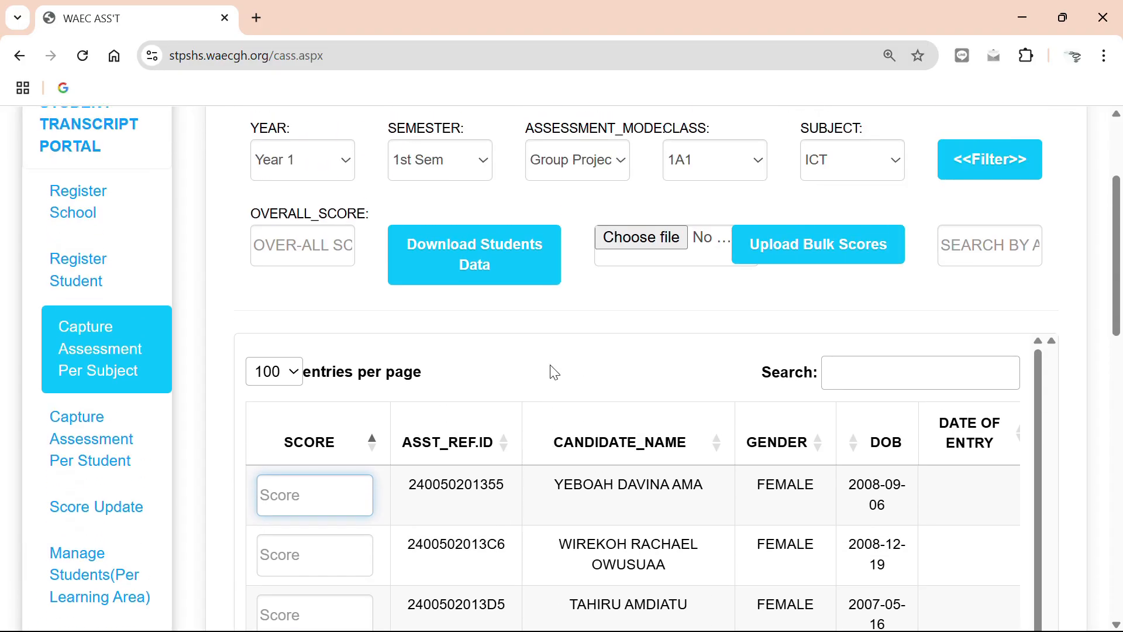
{"action": "left_click", "coordinate": [519, 273]}
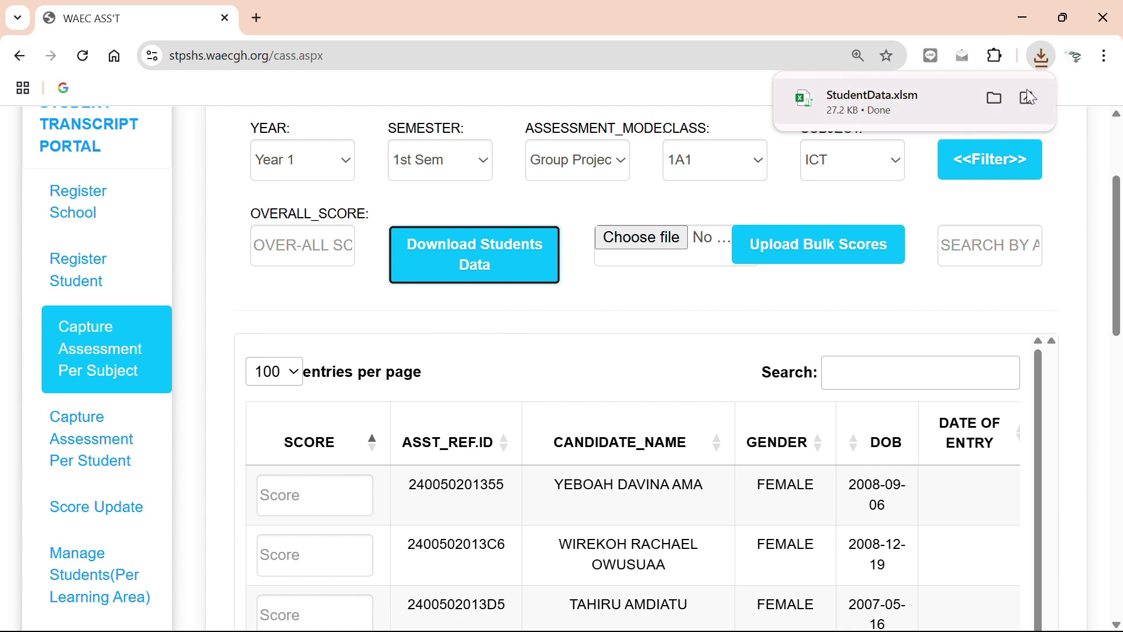
Open the downloaded StudentData.xlsm from the Downloads folder in Excel and enable editing
{"action": "left_click", "coordinate": [996, 97]}
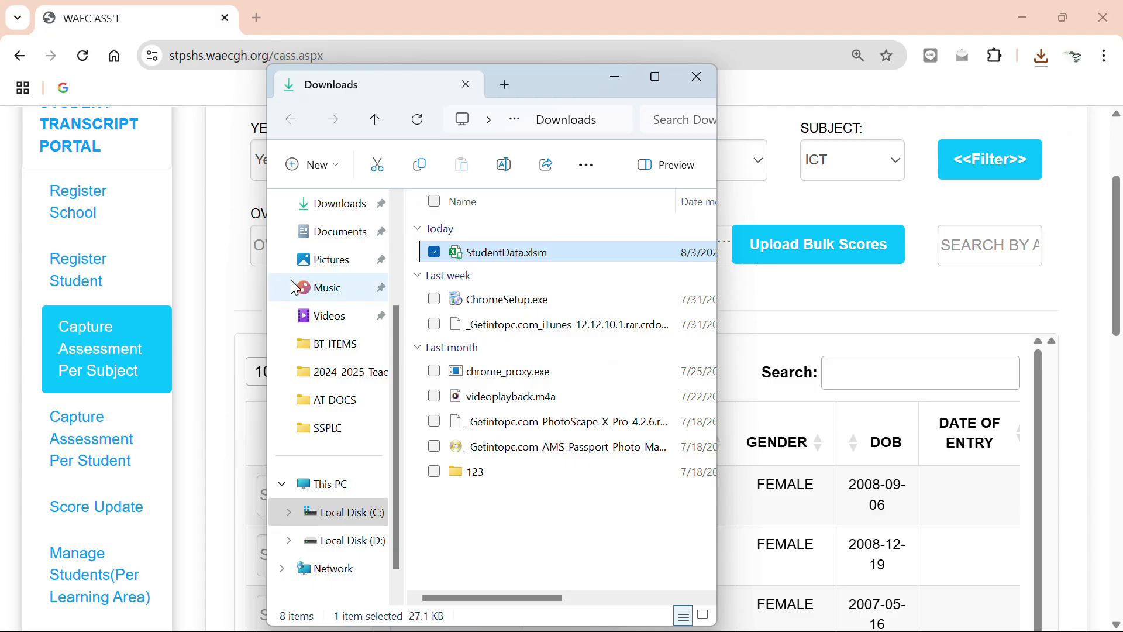
{"action": "left_click", "coordinate": [347, 214]}
{"action": "left_click", "coordinate": [510, 253]}
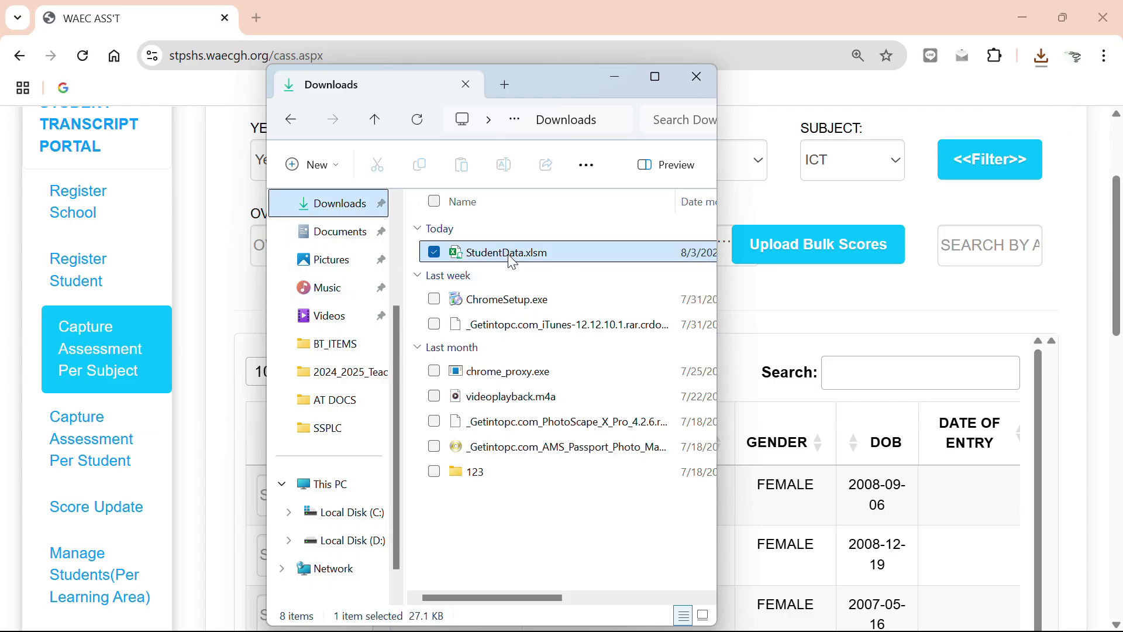
{"action": "double_click", "coordinate": [540, 254]}
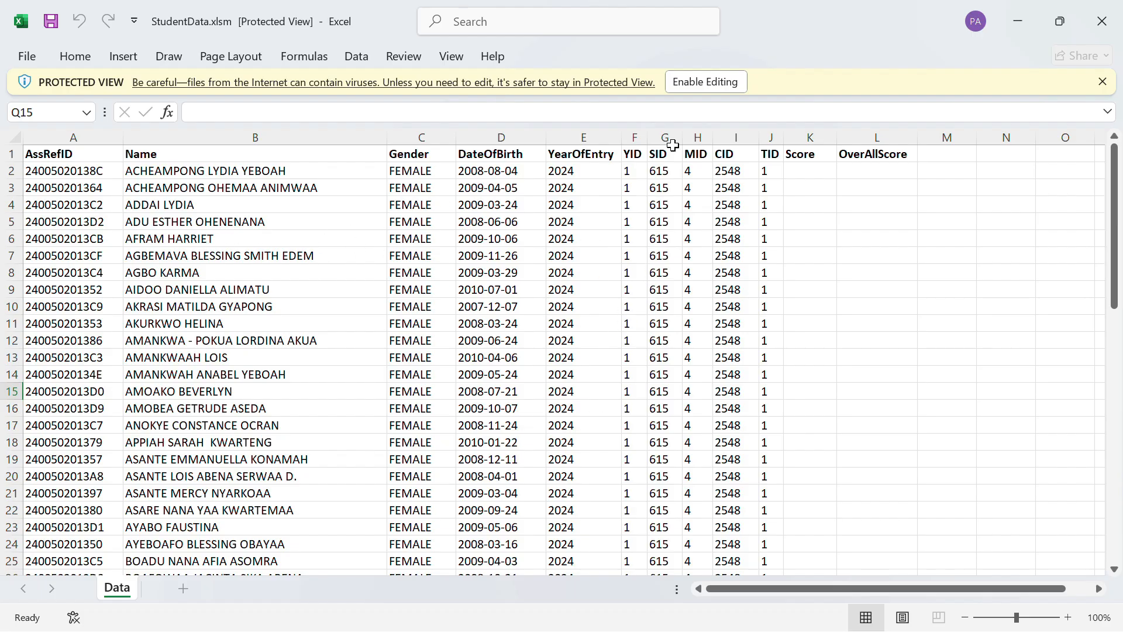
{"action": "left_click", "coordinate": [705, 82]}
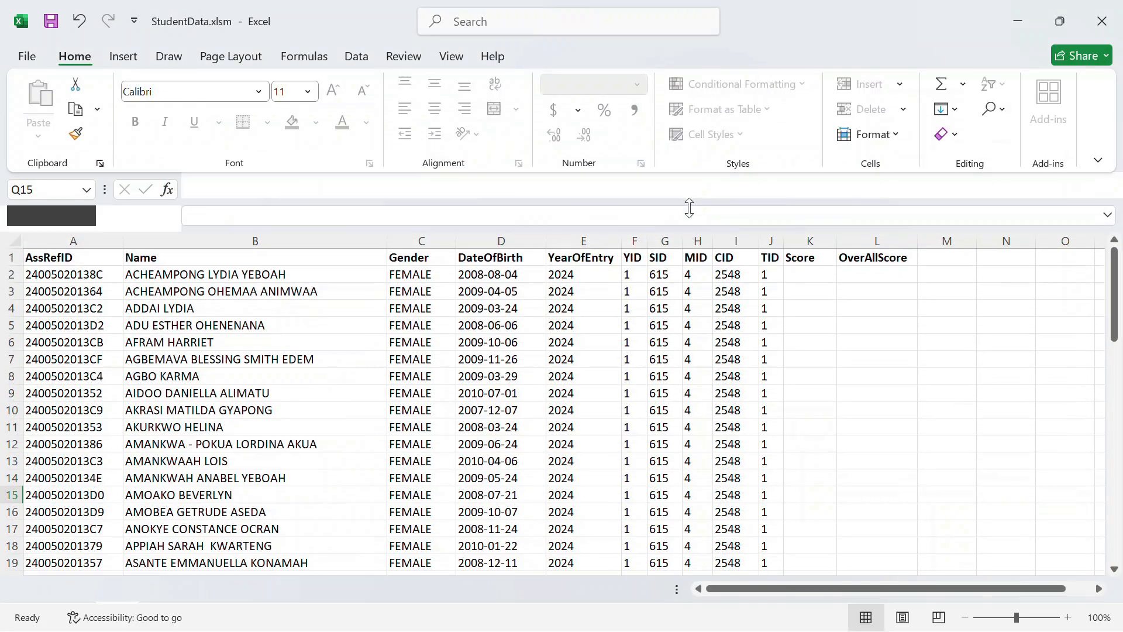
{"action": "left_click", "coordinate": [1103, 183]}
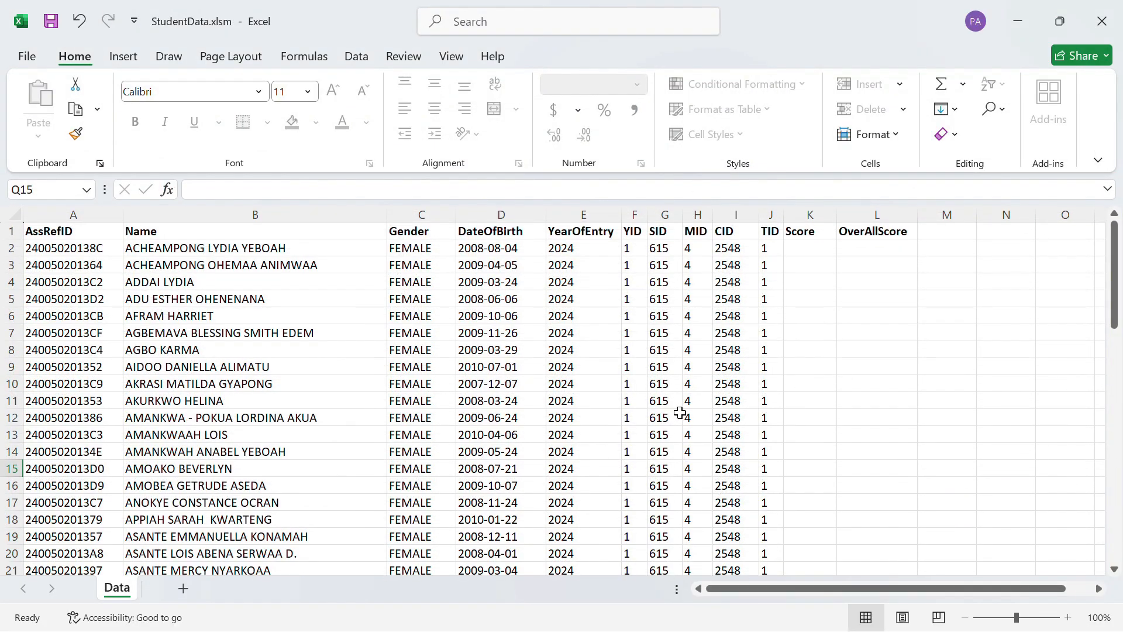
Examine the student list down to its end and the input rules of the Score and OverAllScore columns
{"action": "scroll", "coordinate": [431, 401], "scroll_direction": "down", "scroll_amount": 18}
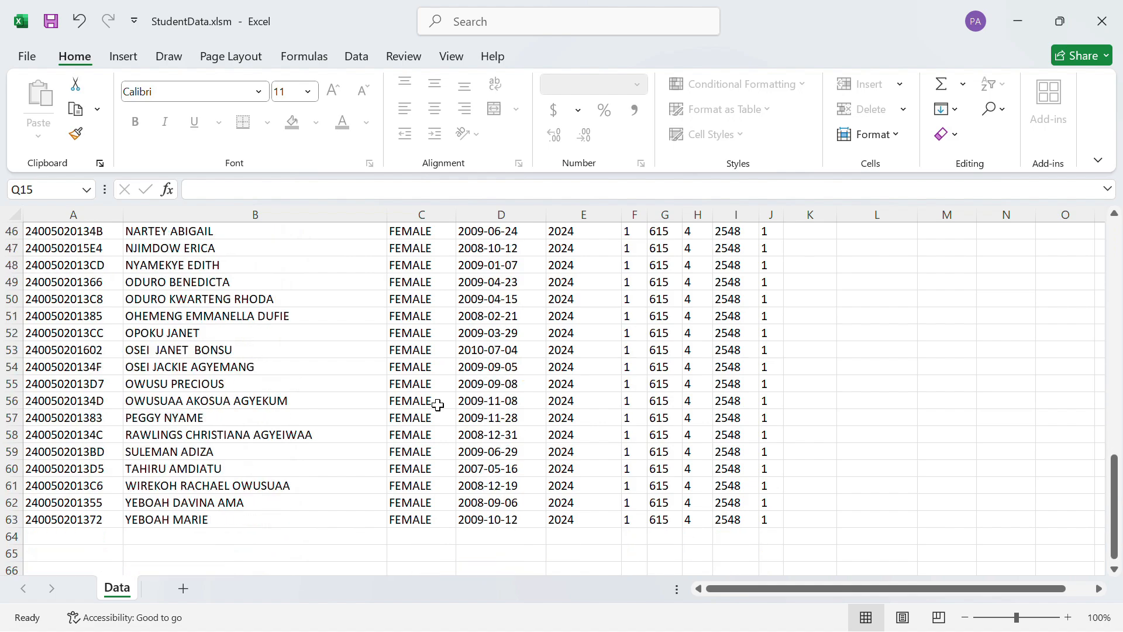
{"action": "scroll", "coordinate": [438, 405], "scroll_direction": "up", "scroll_amount": 18}
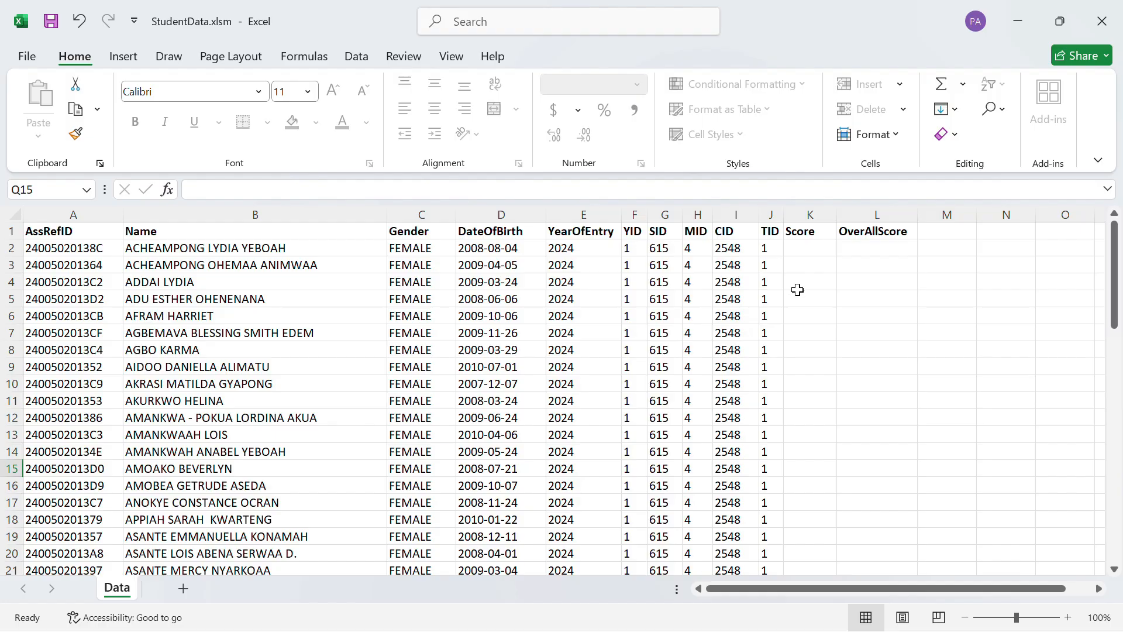
{"action": "left_click", "coordinate": [817, 249]}
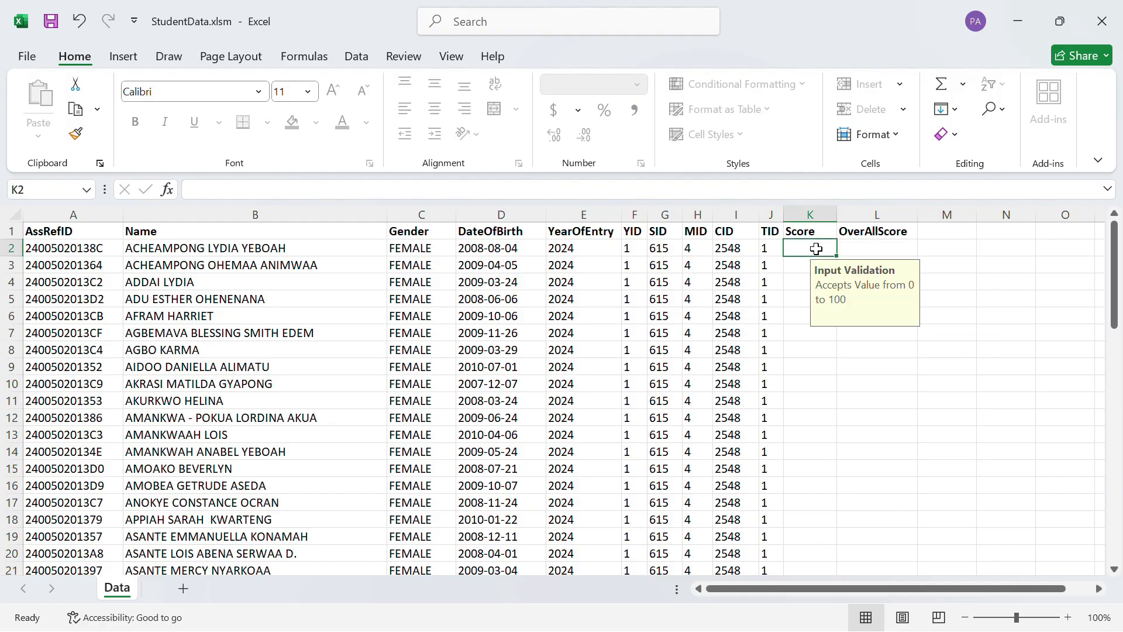
{"action": "left_click", "coordinate": [868, 248]}
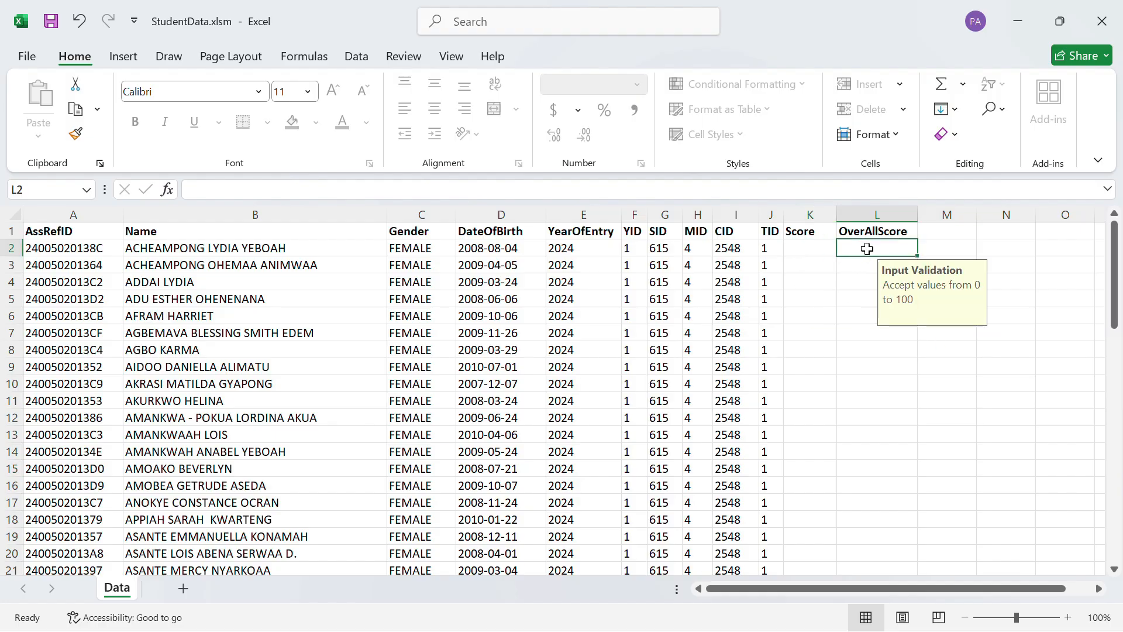
{"action": "left_click", "coordinate": [818, 246]}
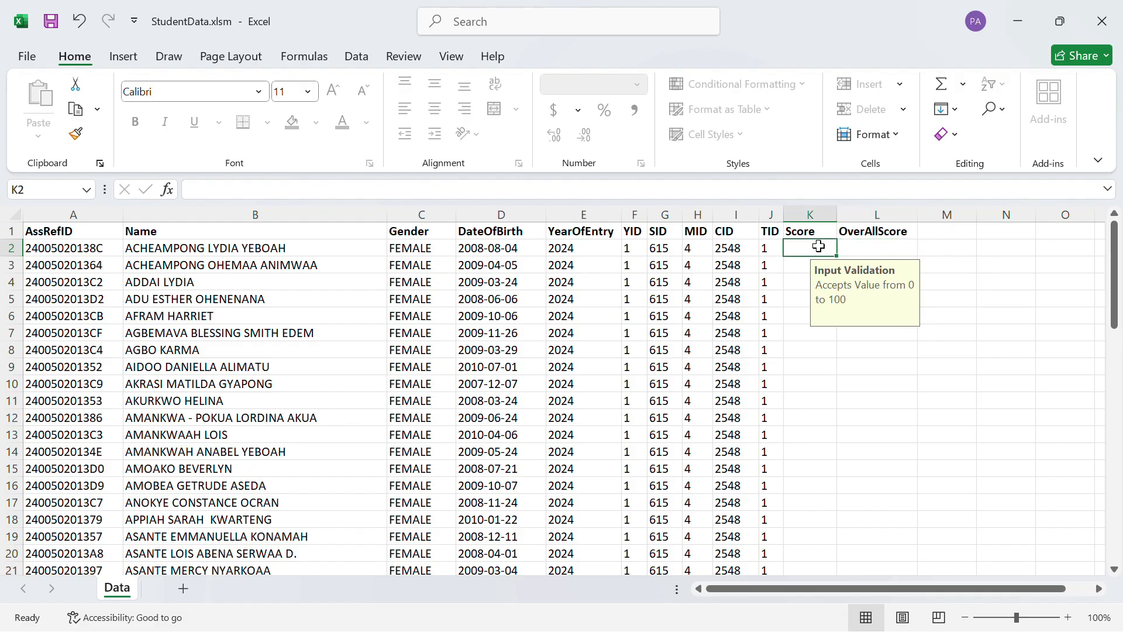
{"action": "left_click", "coordinate": [882, 249]}
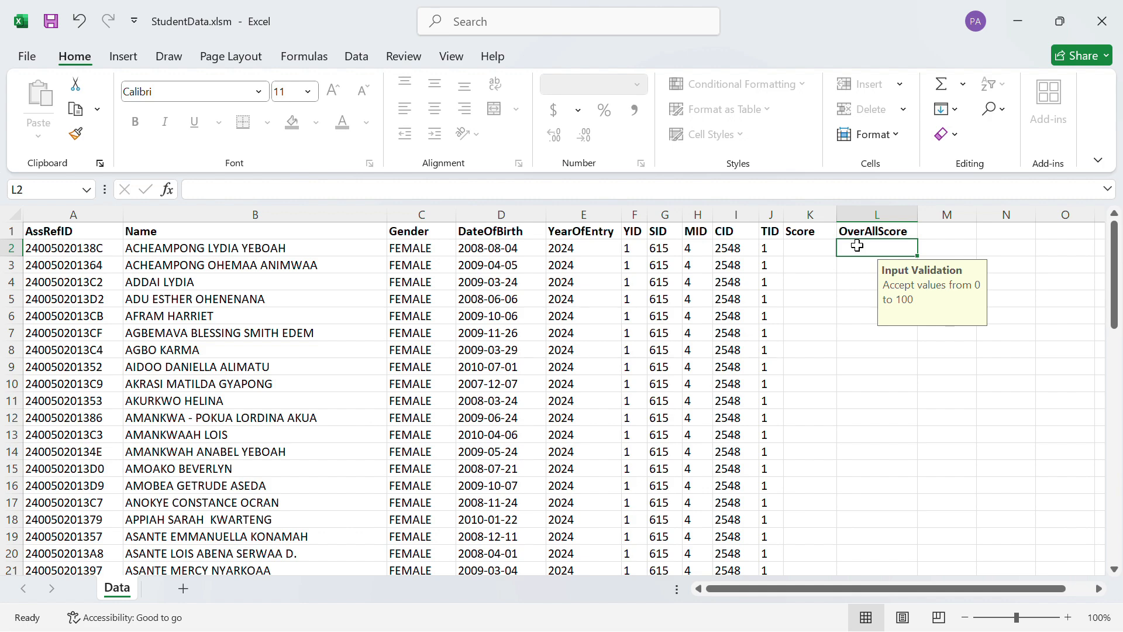
{"action": "left_click", "coordinate": [817, 251]}
Enter 10 as the OverAllScore in L2 and fill it down to the last student in row 63
{"action": "left_click", "coordinate": [872, 251]}
{"action": "type", "text": "10"}
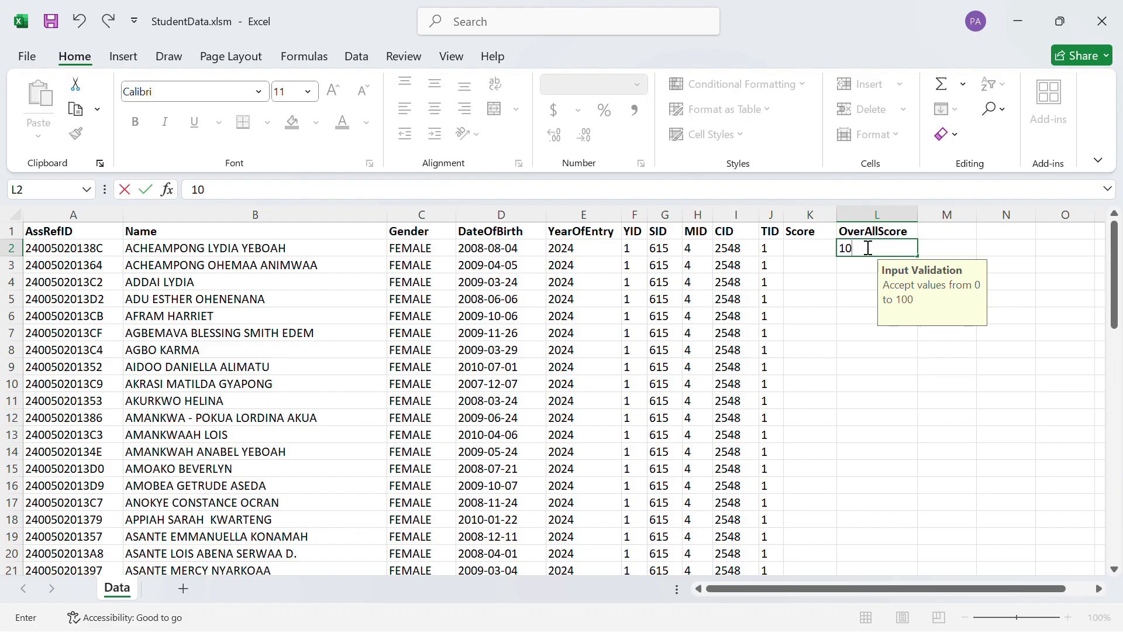
{"action": "key", "text": "Return"}
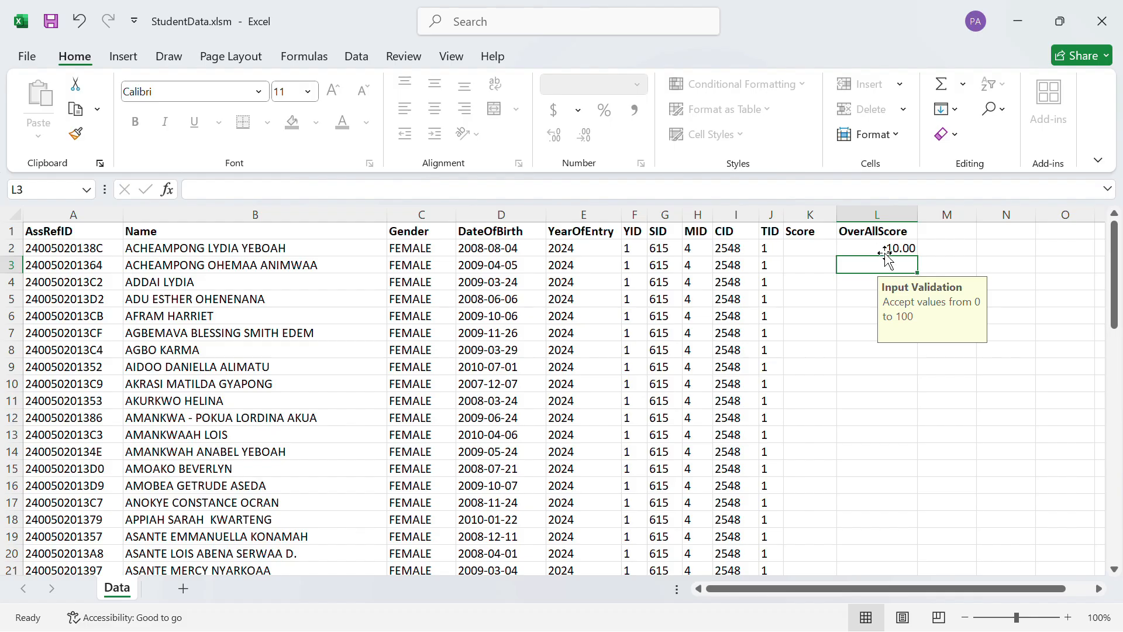
{"action": "left_click", "coordinate": [884, 246]}
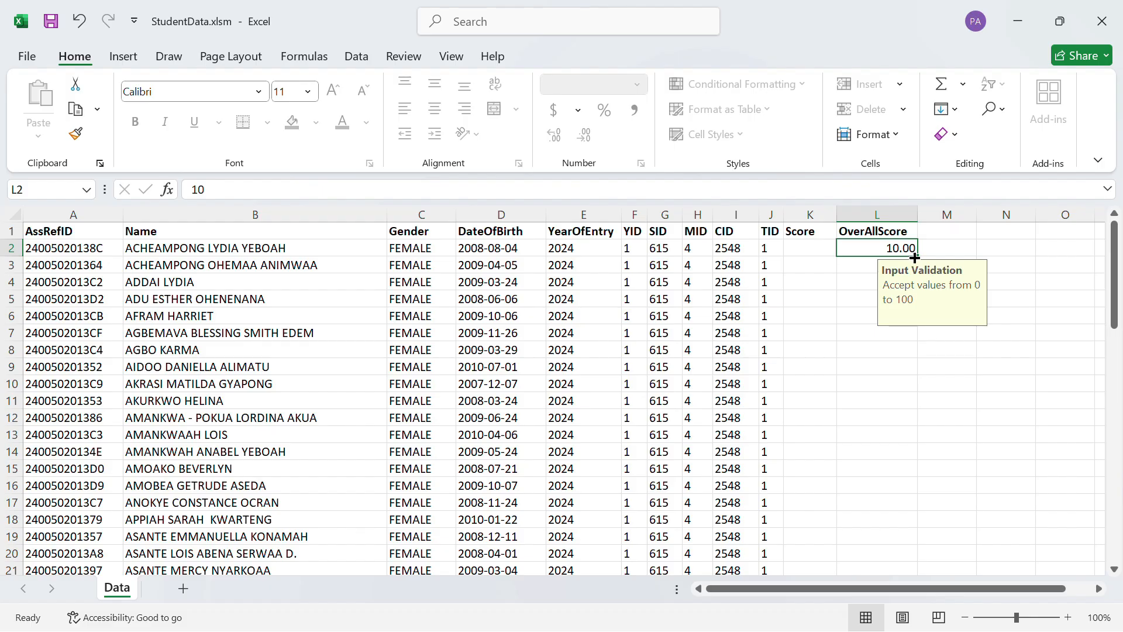
{"action": "left_click_drag", "start_coordinate": [915, 258], "coordinate": [839, 521]}
{"action": "left_click", "coordinate": [880, 398]}
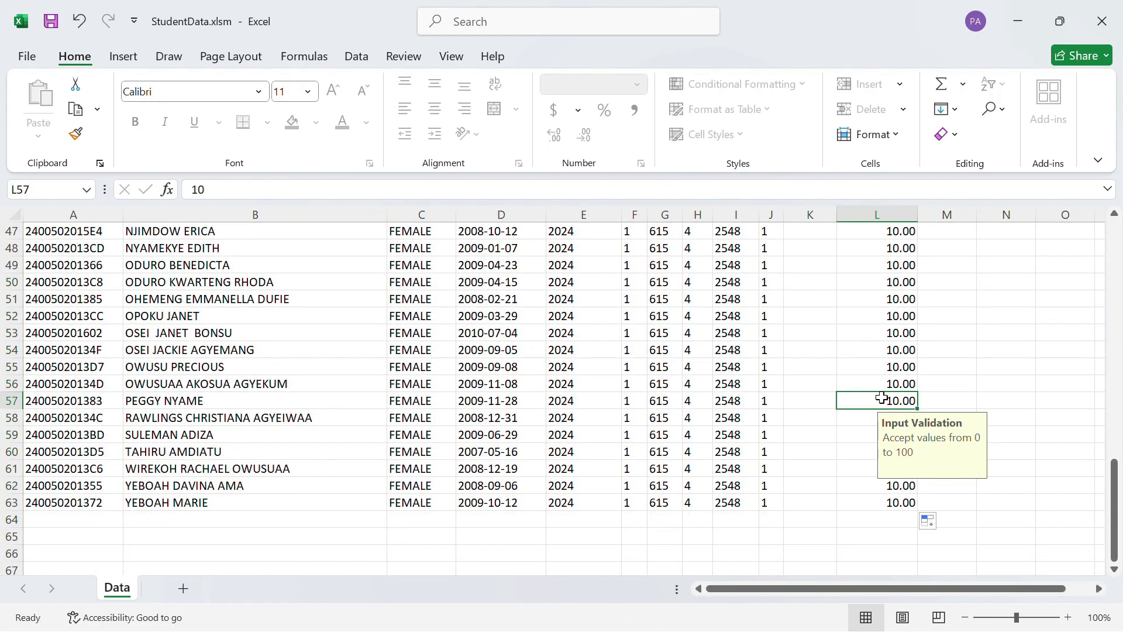
{"action": "scroll", "coordinate": [883, 397], "scroll_direction": "up", "scroll_amount": 1}
{"action": "scroll", "coordinate": [882, 397], "scroll_direction": "up", "scroll_amount": 14}
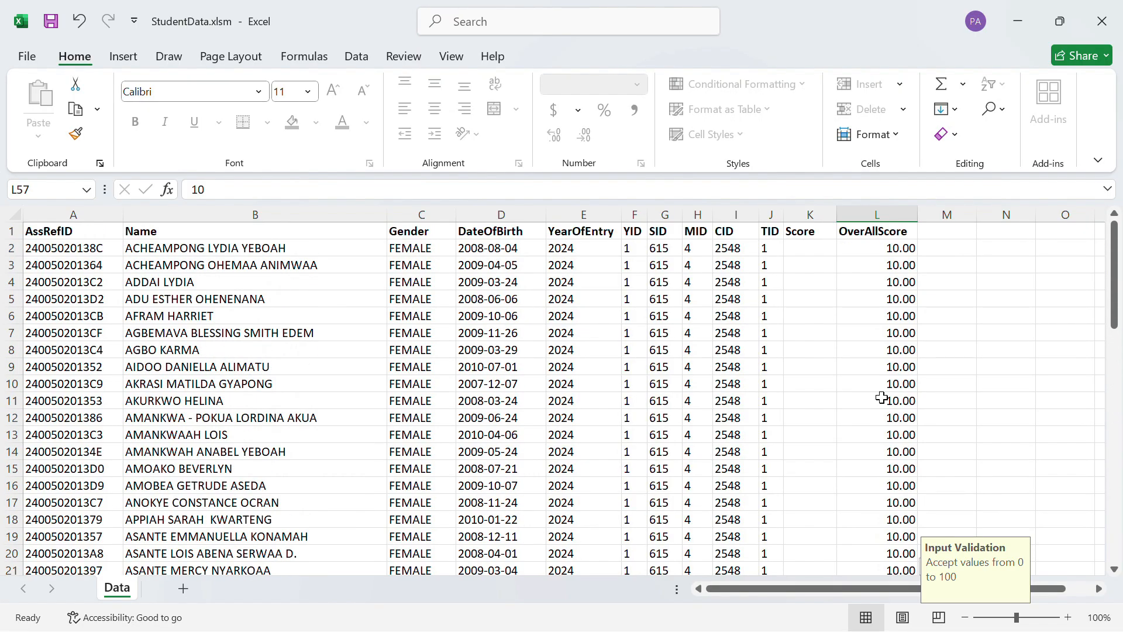
Switch to the 2025_ICT_ASSESSMENT_1A1.xlsx workbook and copy all students' Group Project scores, L6 to L67
{"action": "left_click", "coordinate": [810, 252]}
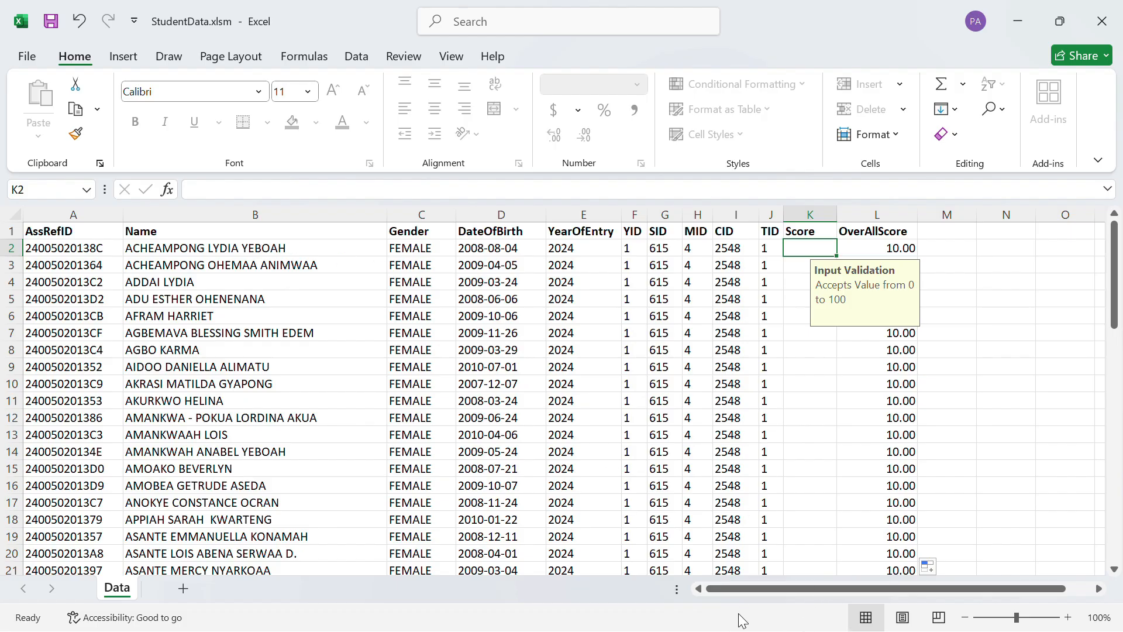
{"action": "key", "text": "super"}
{"action": "mouse_move", "coordinate": [648, 609]}
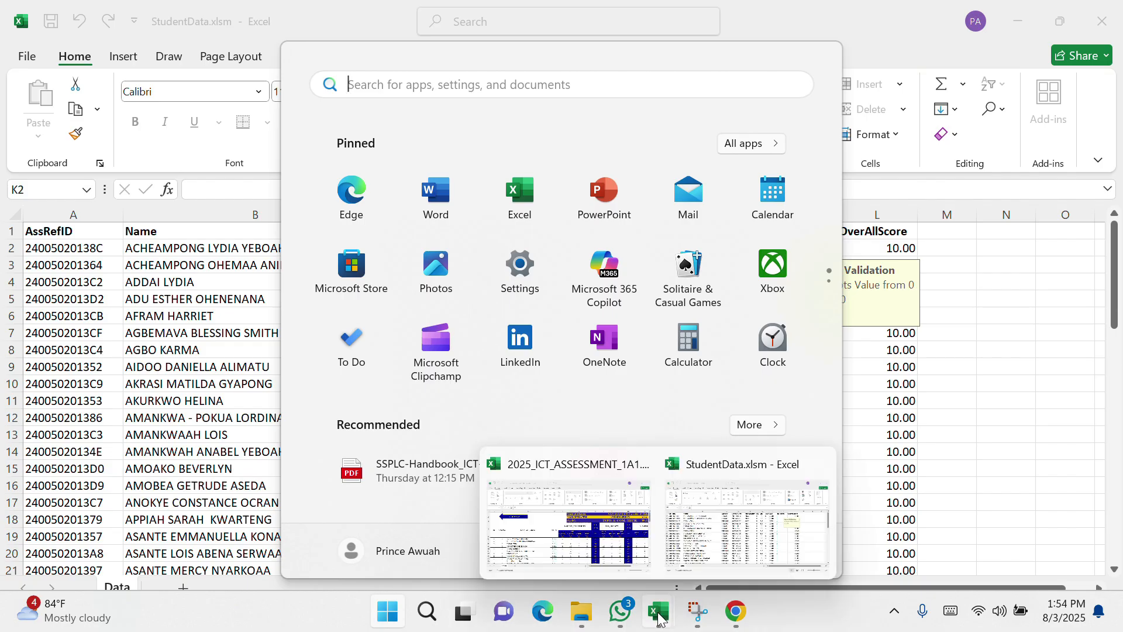
{"action": "left_click", "coordinate": [619, 502]}
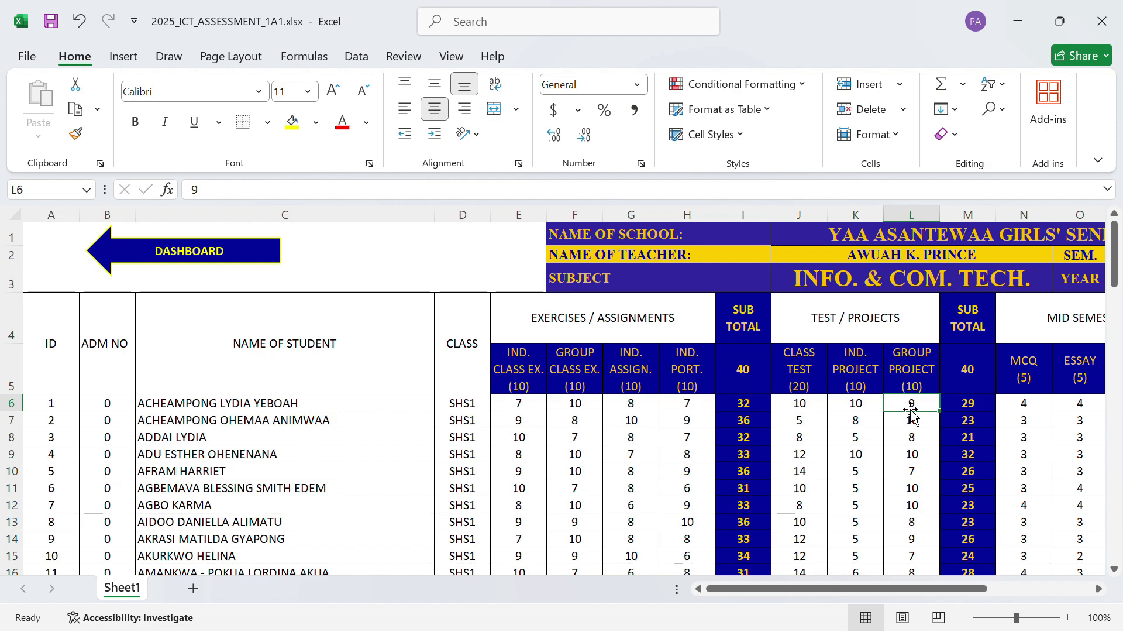
{"action": "left_click_drag", "start_coordinate": [913, 403], "coordinate": [923, 507]}
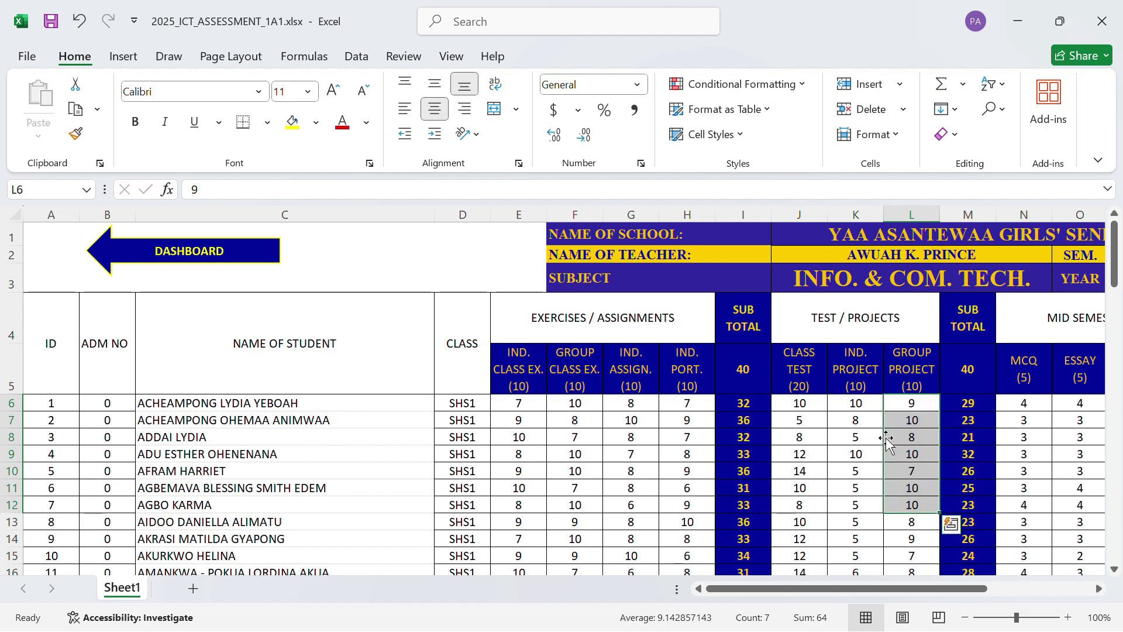
{"action": "left_click_drag", "start_coordinate": [898, 419], "coordinate": [907, 502]}
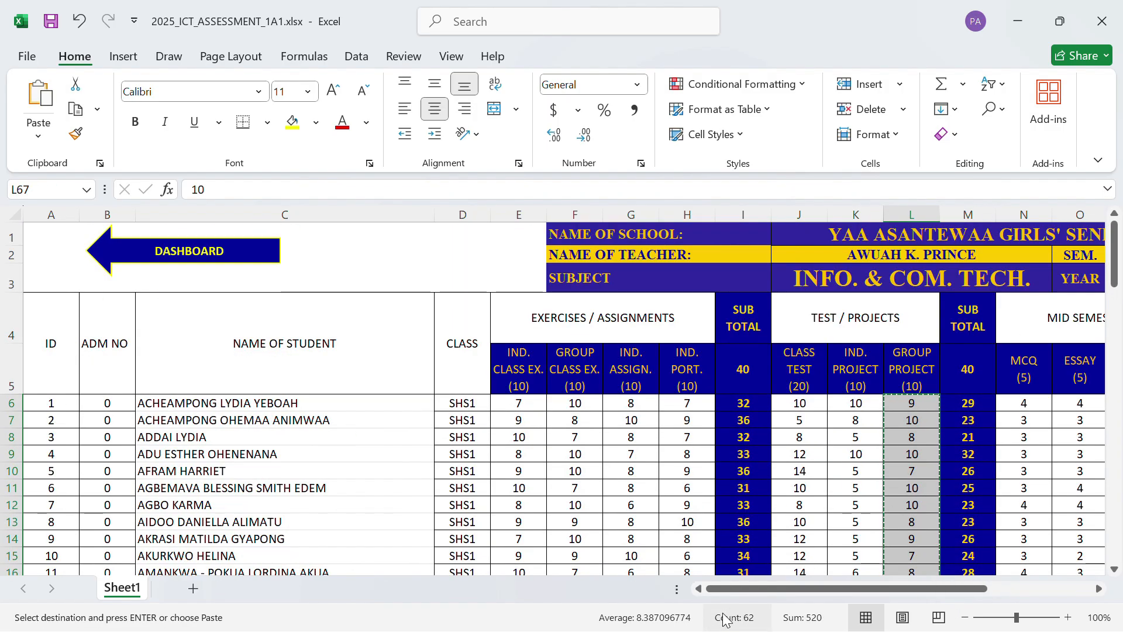
Return to the StudentData.xlsm workbook and paste the copied scores into the Score column starting at K2
{"action": "key", "text": "super"}
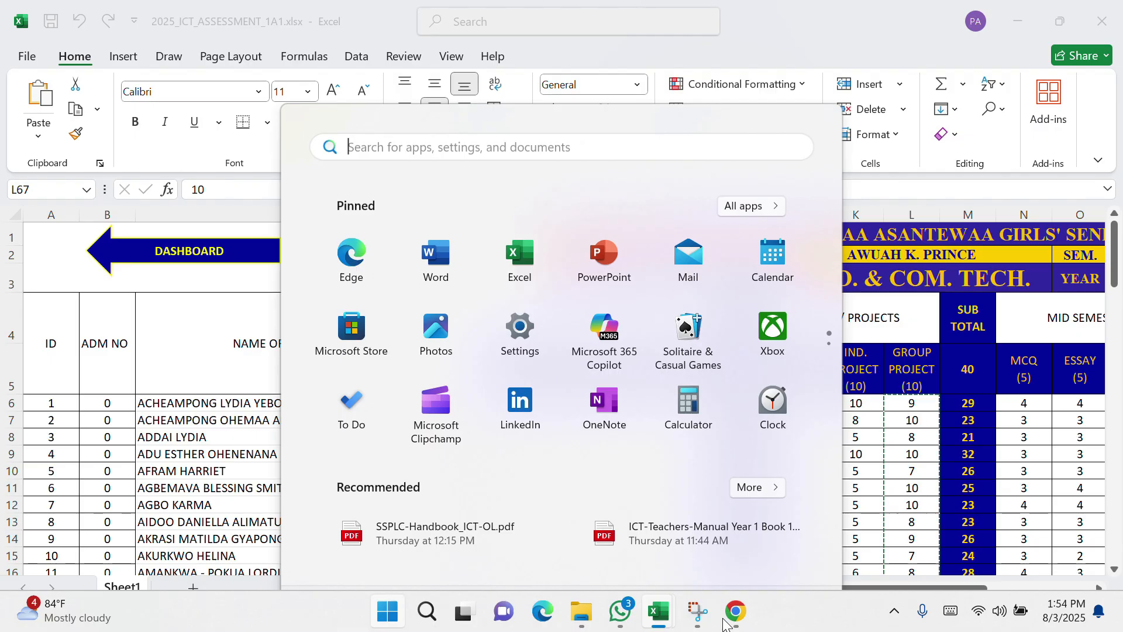
{"action": "mouse_move", "coordinate": [656, 613]}
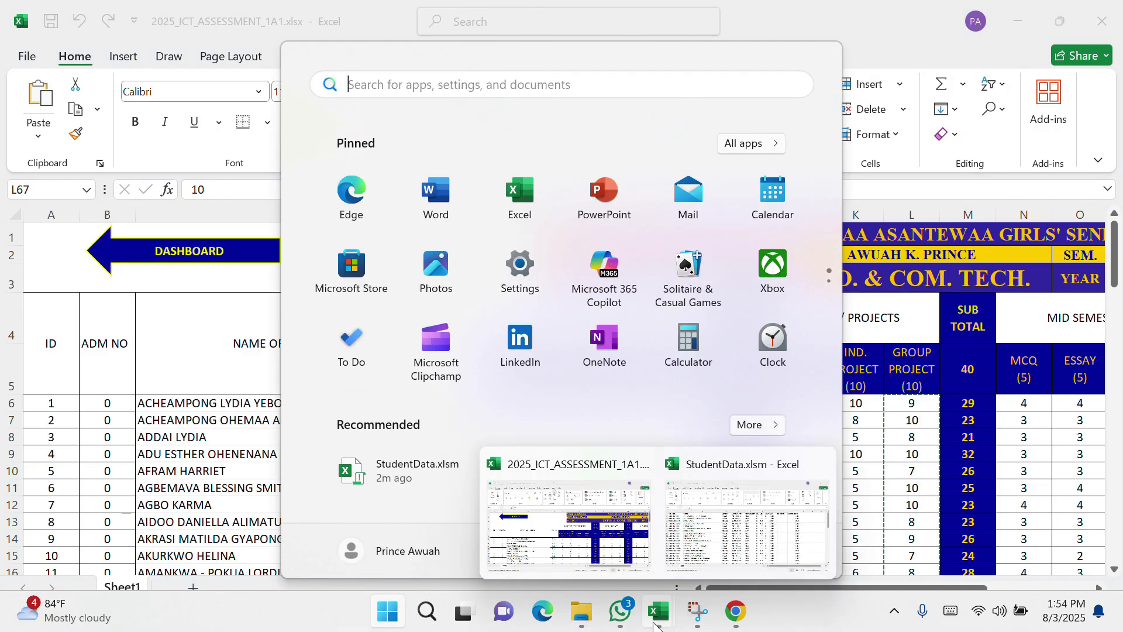
{"action": "left_click", "coordinate": [694, 547]}
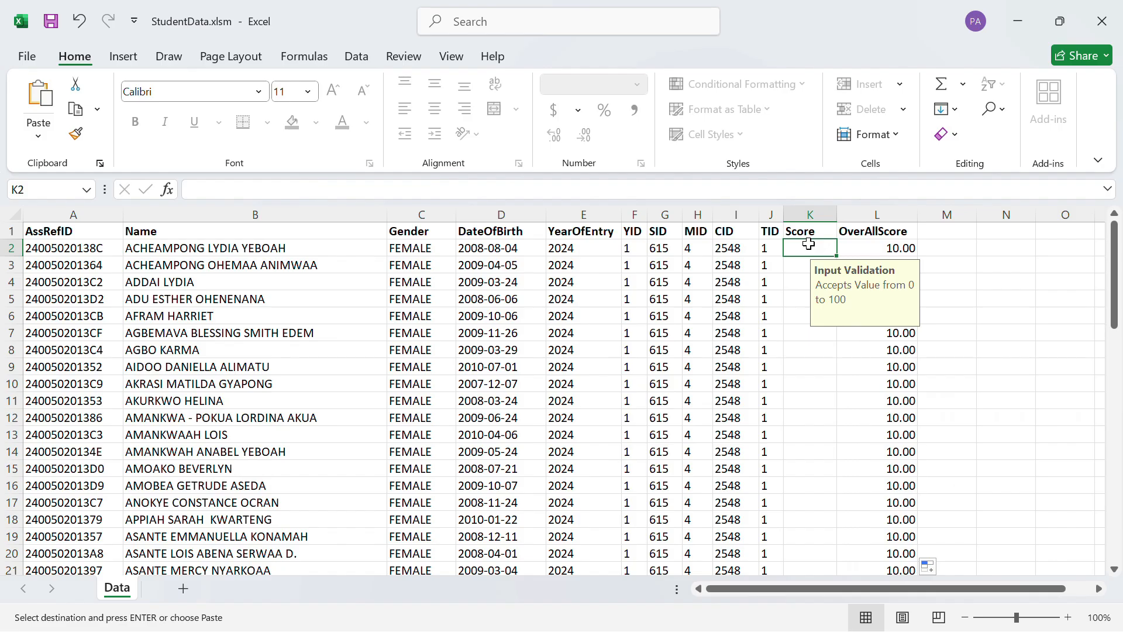
{"action": "key", "text": "ctrl+v"}
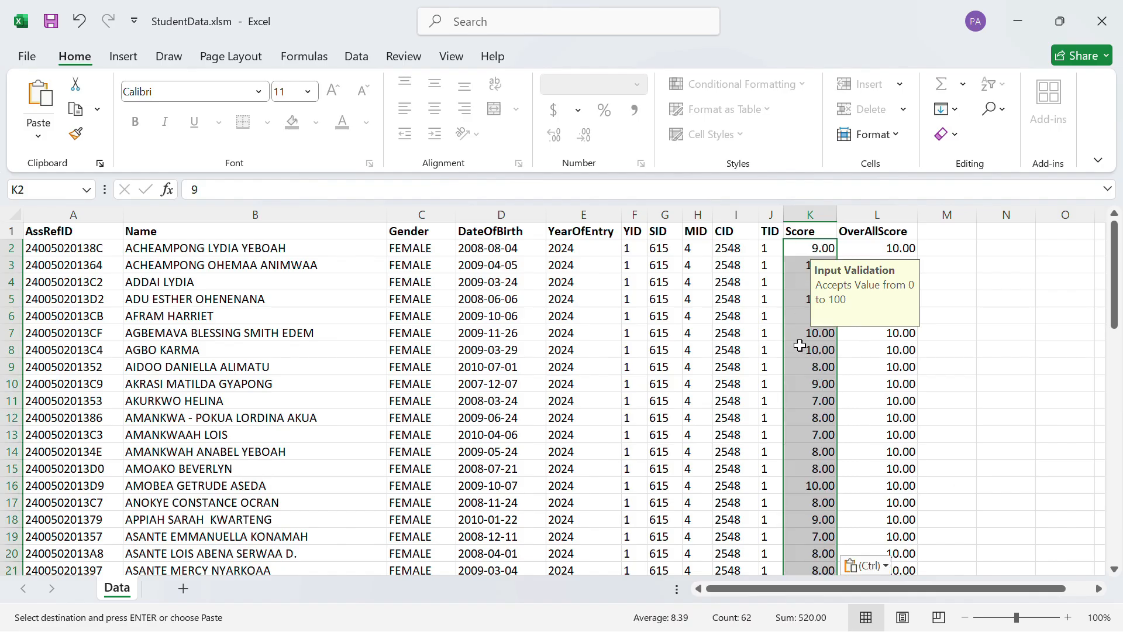
{"action": "left_click", "coordinate": [810, 345]}
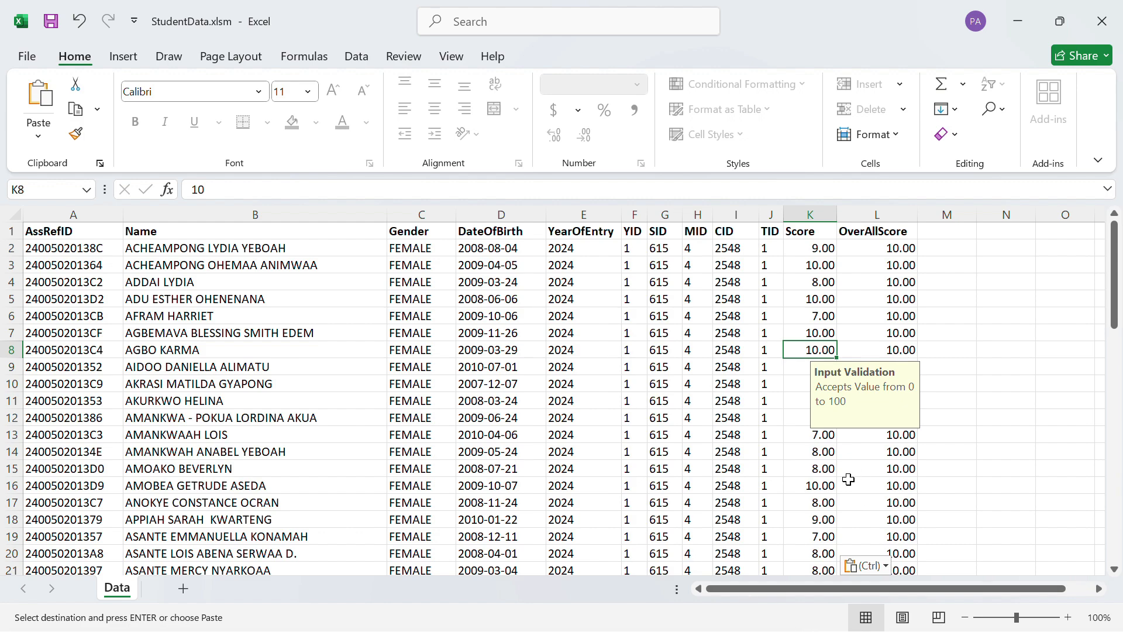
{"action": "left_click", "coordinate": [816, 445]}
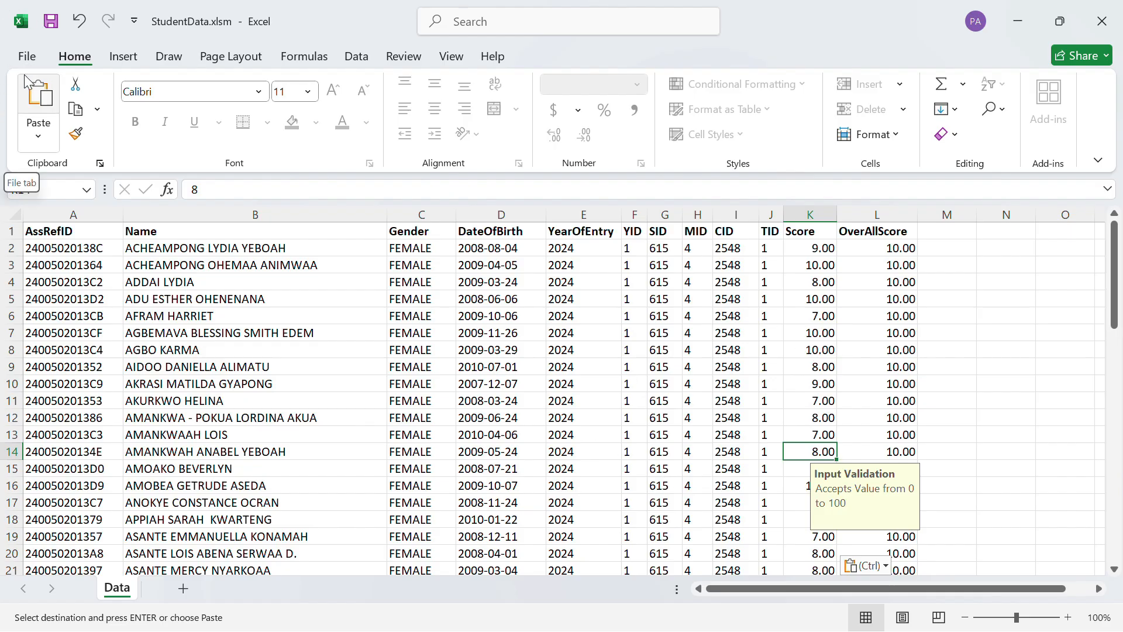
Start saving a copy of the StudentData workbook and browse to the Desktop folder 2025_SEM1_CA > 1A1_Uploads
{"action": "left_click", "coordinate": [27, 56]}
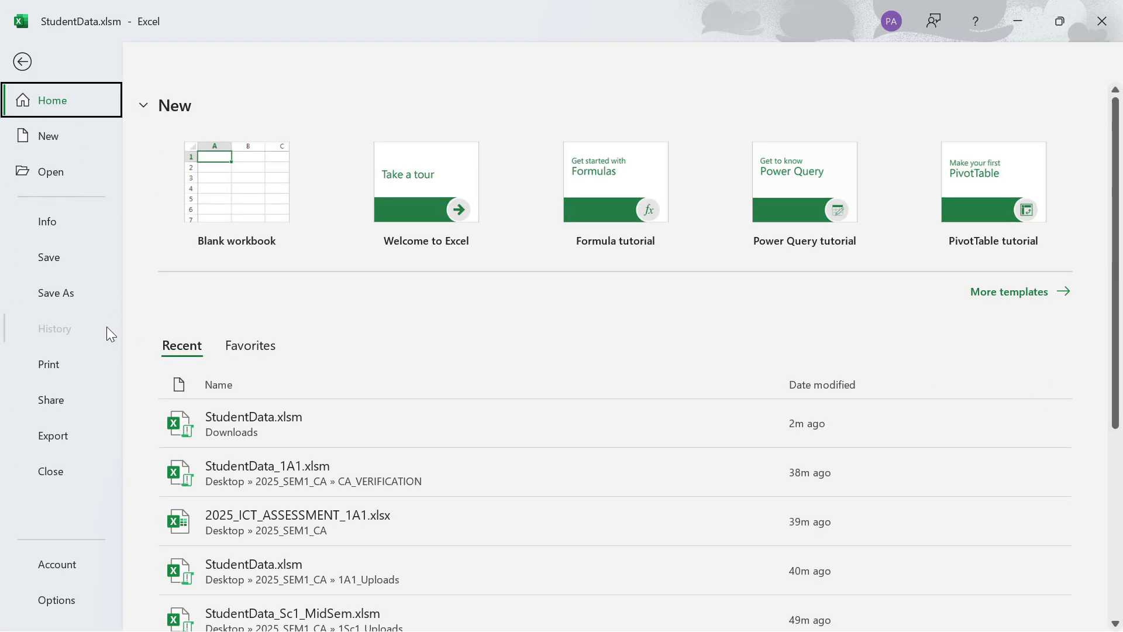
{"action": "left_click", "coordinate": [72, 292]}
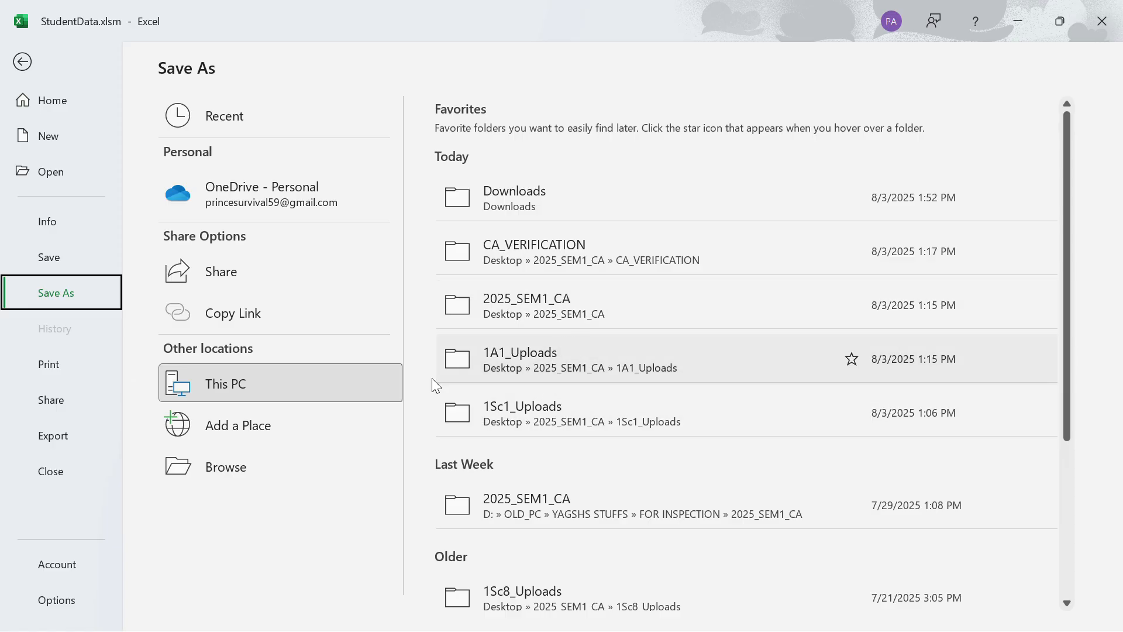
{"action": "left_click", "coordinate": [225, 476]}
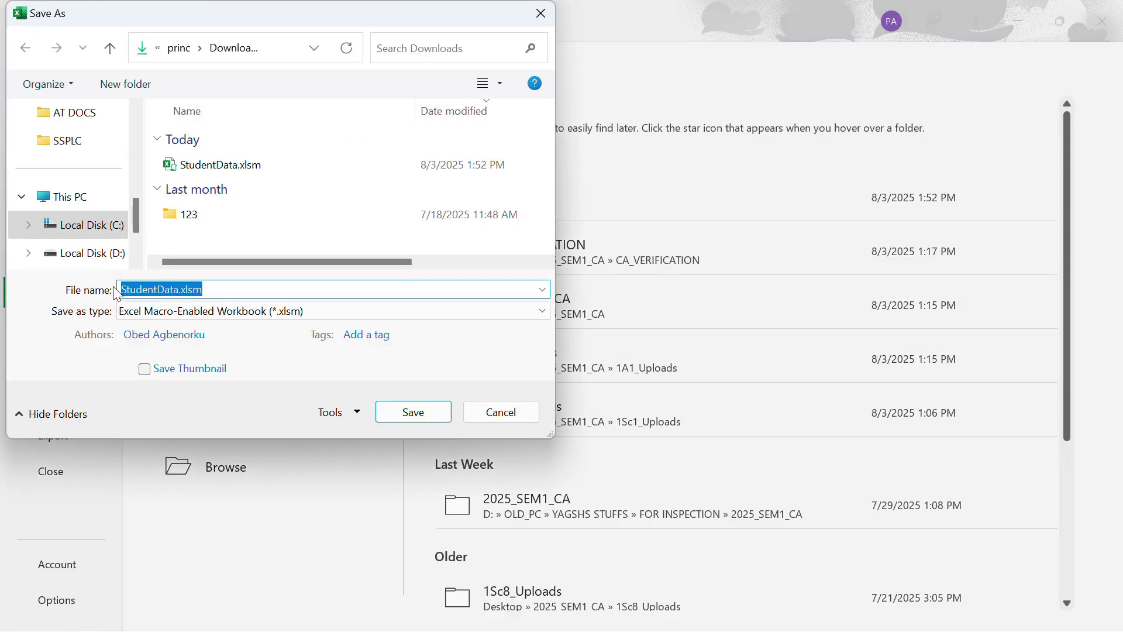
{"action": "scroll", "coordinate": [78, 183], "scroll_direction": "up", "scroll_amount": 5}
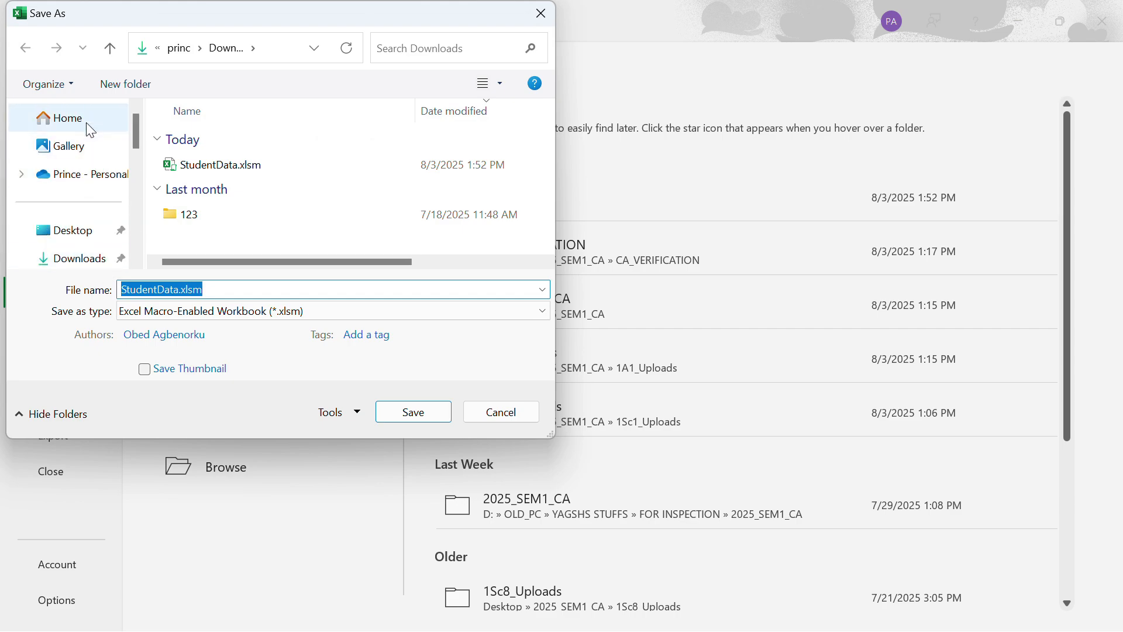
{"action": "left_click", "coordinate": [79, 235]}
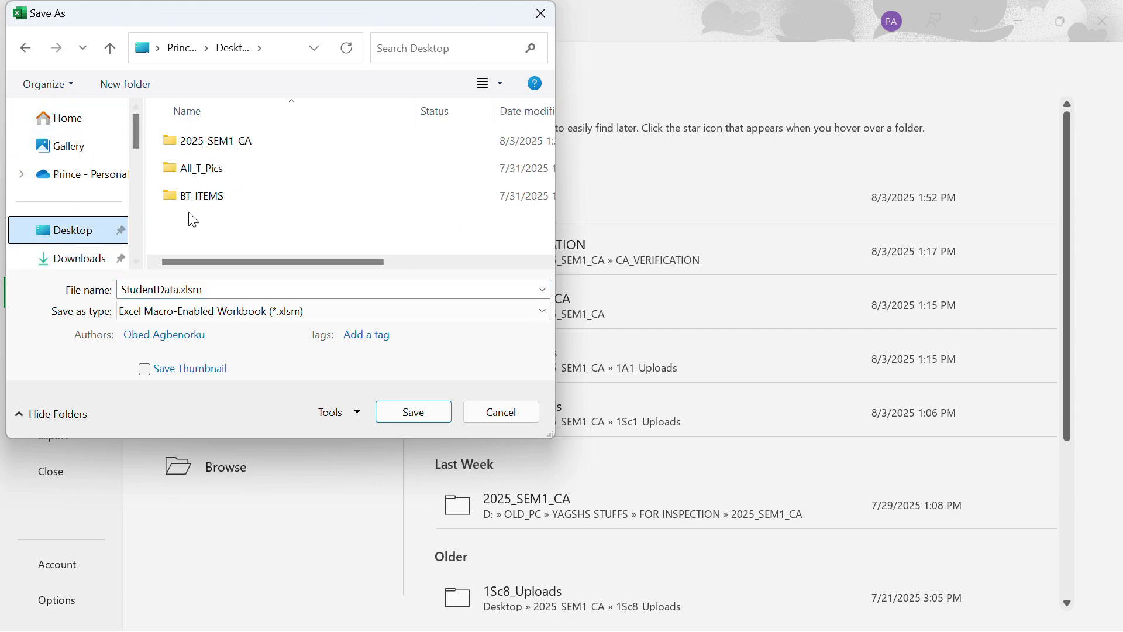
{"action": "double_click", "coordinate": [238, 144]}
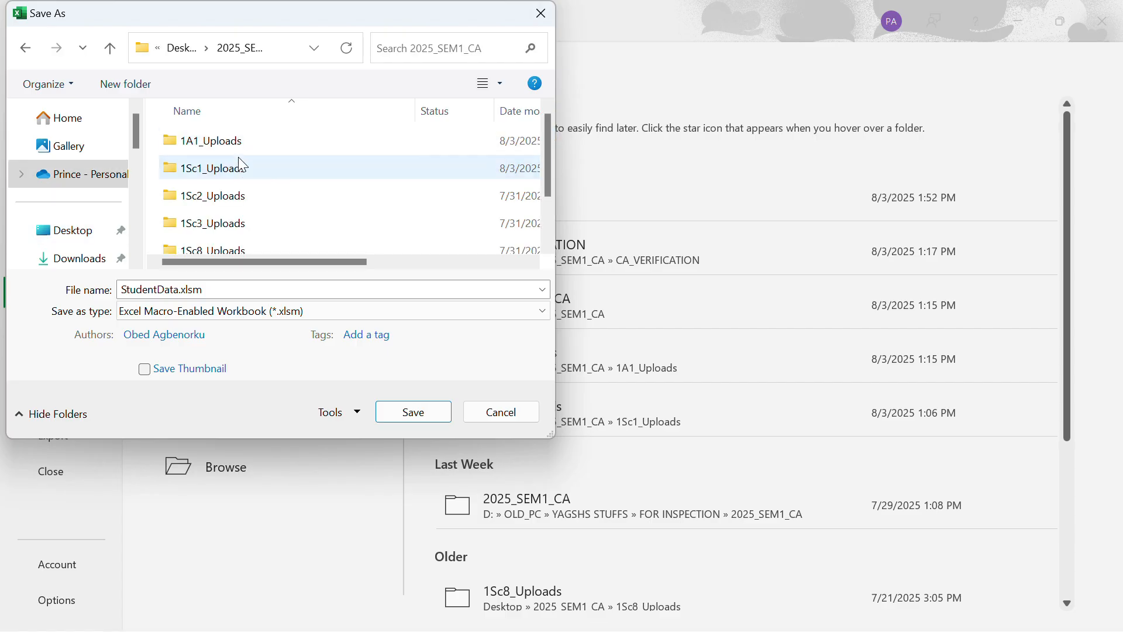
{"action": "scroll", "coordinate": [258, 239], "scroll_direction": "down", "scroll_amount": 1}
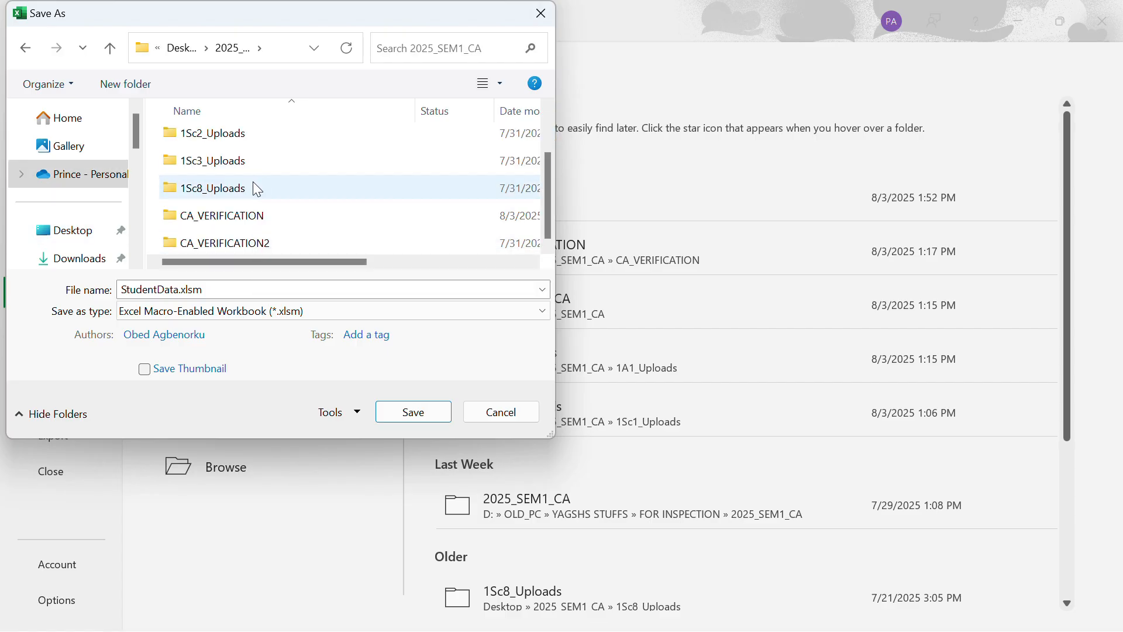
{"action": "scroll", "coordinate": [253, 181], "scroll_direction": "up", "scroll_amount": 1}
{"action": "double_click", "coordinate": [250, 141]}
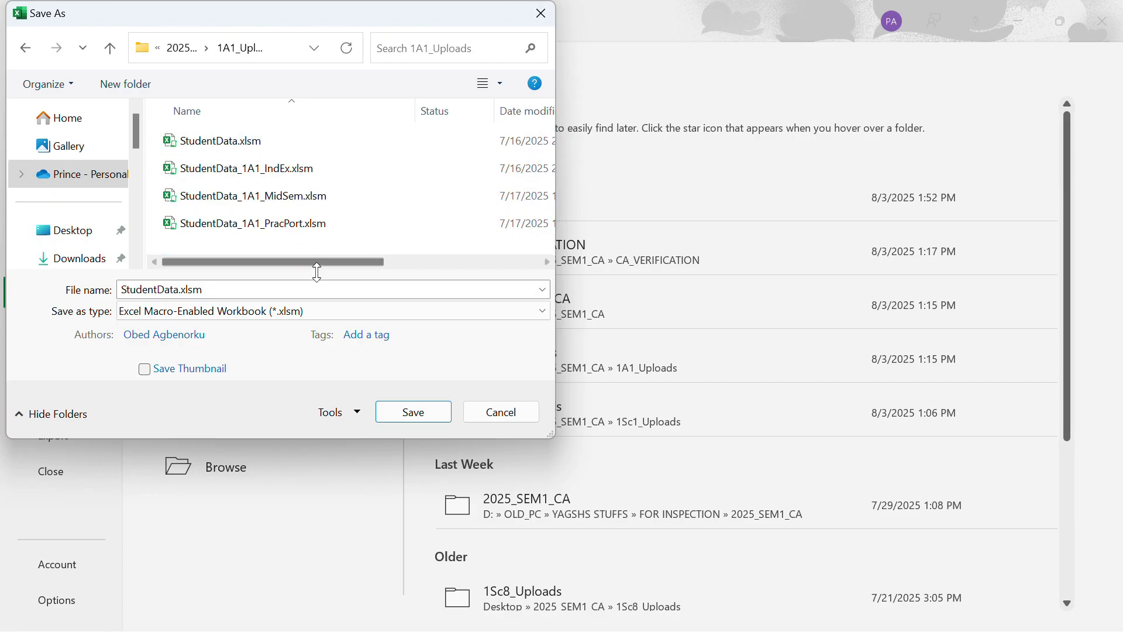
Name the workbook copy StudentData_GProject_1A1.xlsm and save it in the 1A1_Uploads folder
{"action": "left_click", "coordinate": [179, 297]}
{"action": "left_click", "coordinate": [180, 290]}
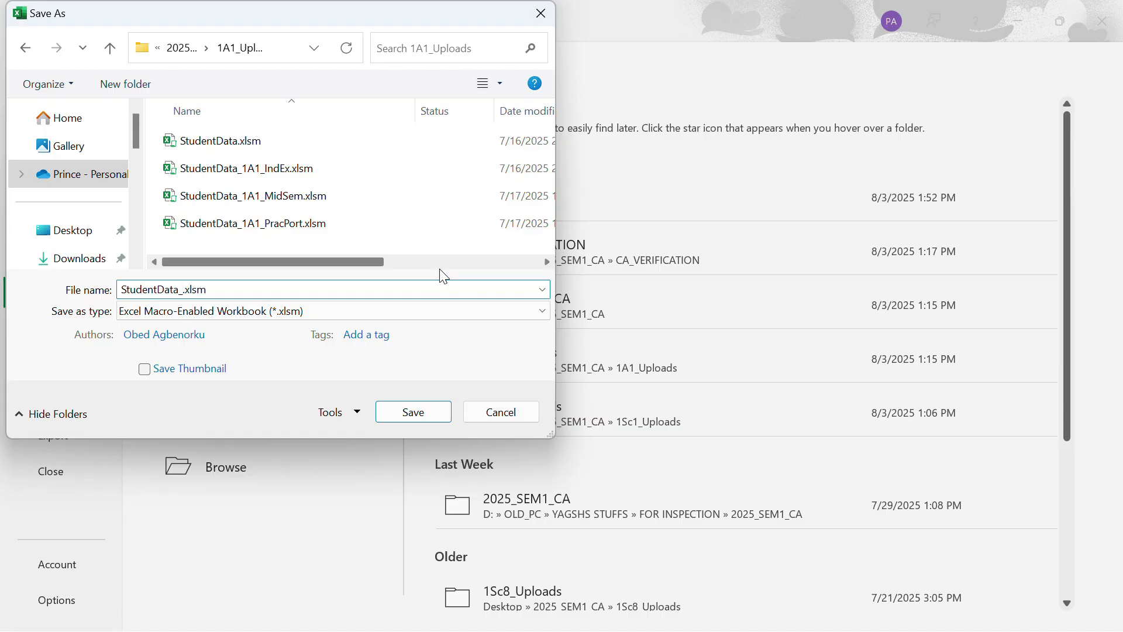
{"action": "type", "text": "_GProject_1A1"}
{"action": "left_click", "coordinate": [414, 411]}
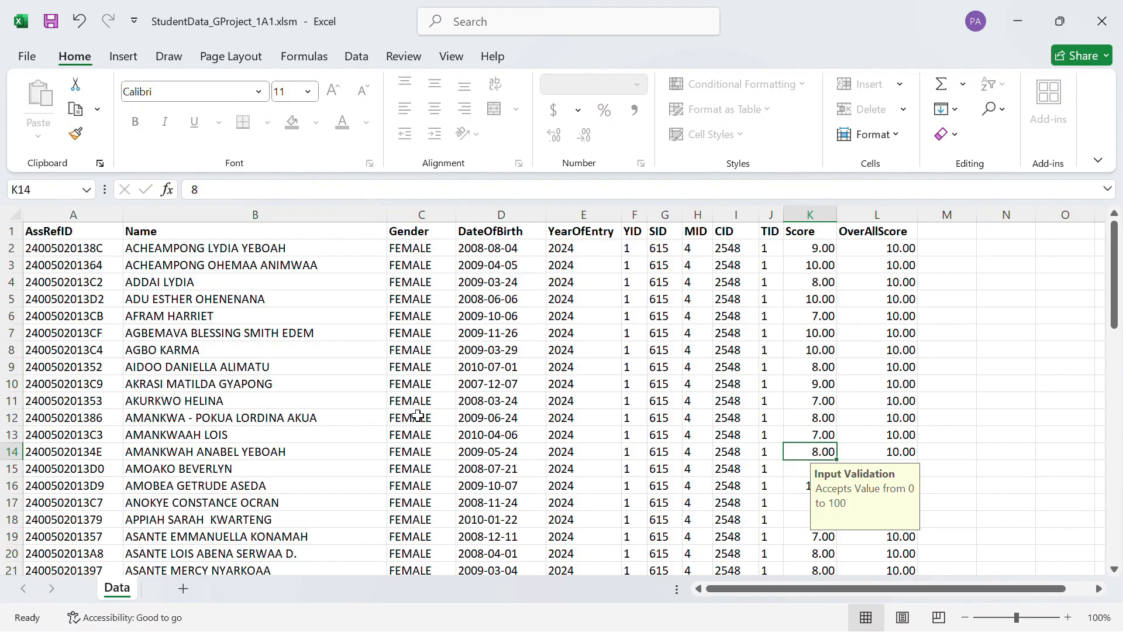
Minimize both Excel workbooks and switch to the transcript portal's assessment capture page in Chrome
{"action": "left_click", "coordinate": [1019, 26]}
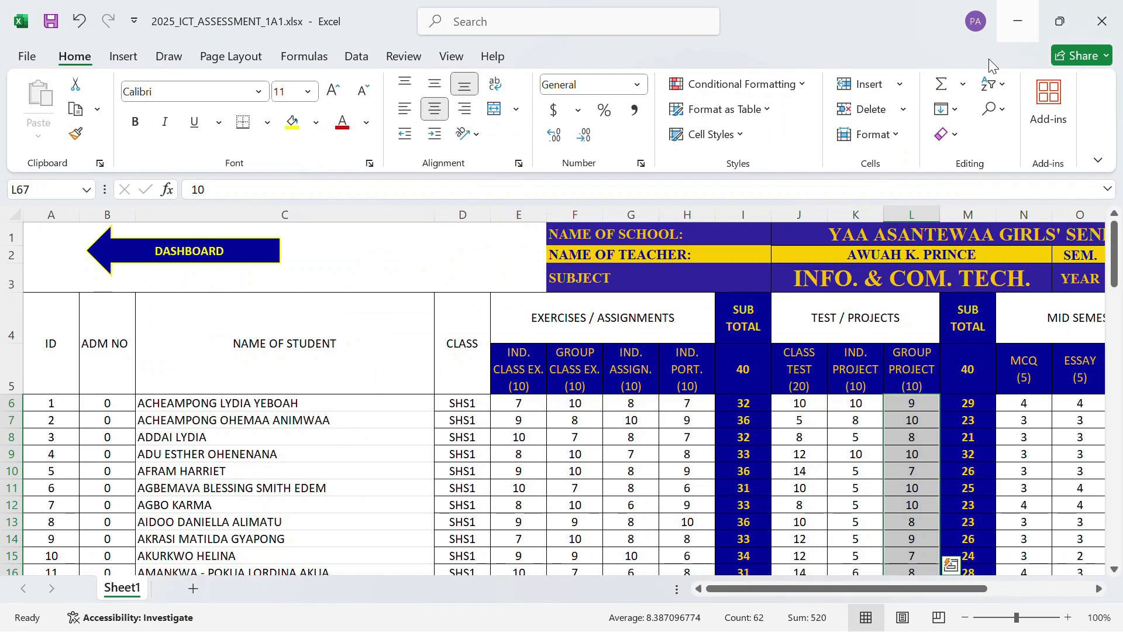
{"action": "left_click", "coordinate": [1009, 24]}
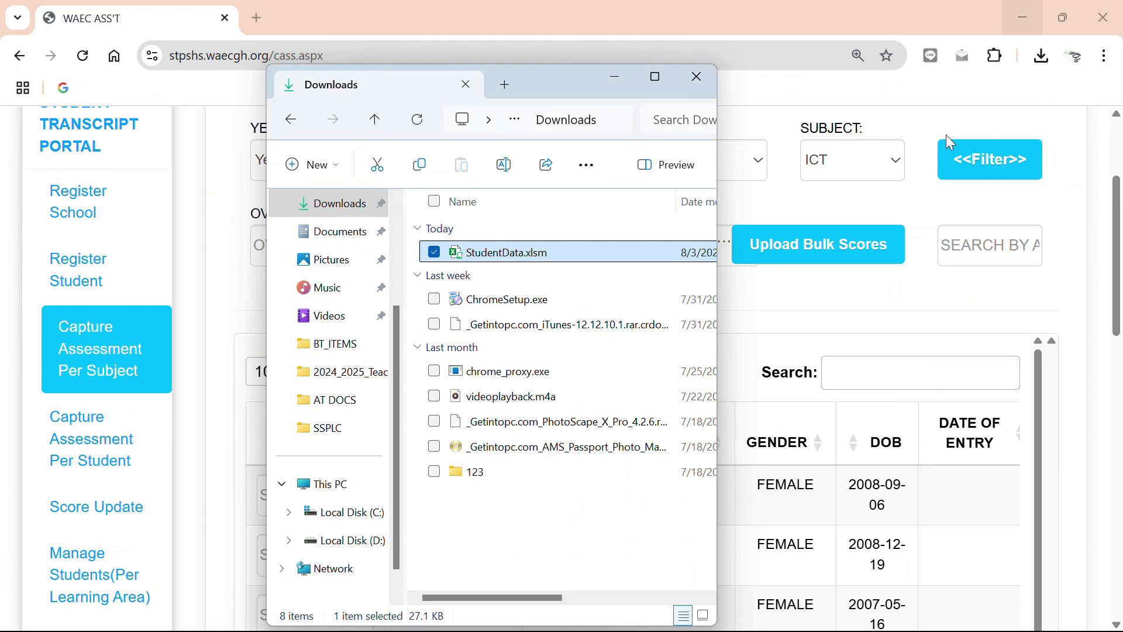
{"action": "left_click", "coordinate": [801, 9]}
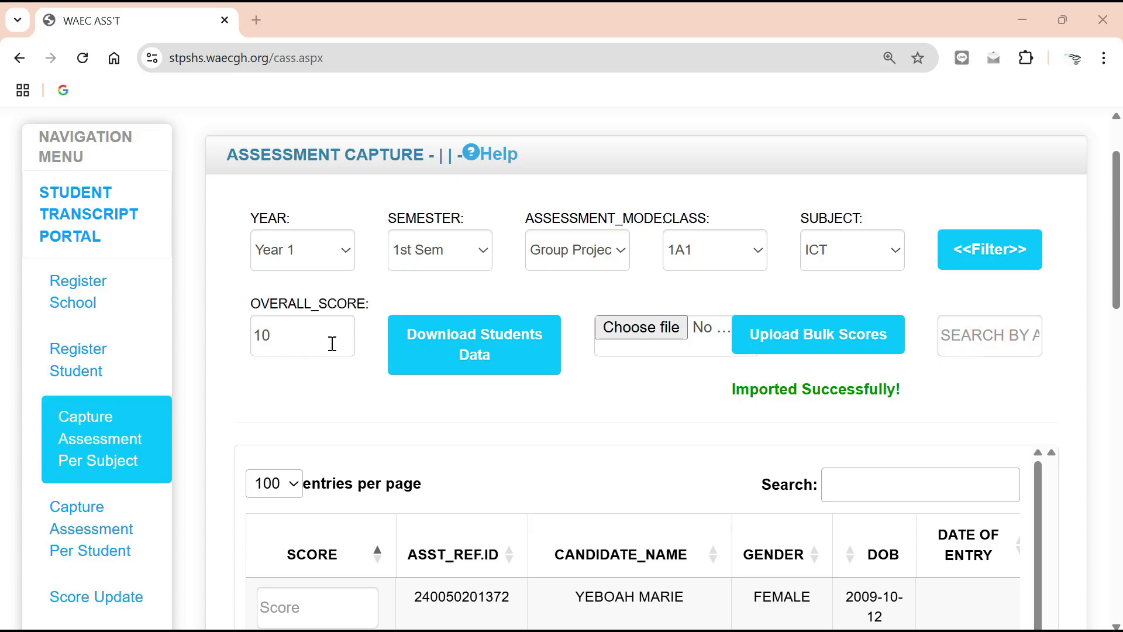
Clear the OVERALL_SCORE field of the Group Project assessment for class 1A1 and enter 10 again
{"action": "left_click", "coordinate": [323, 340]}
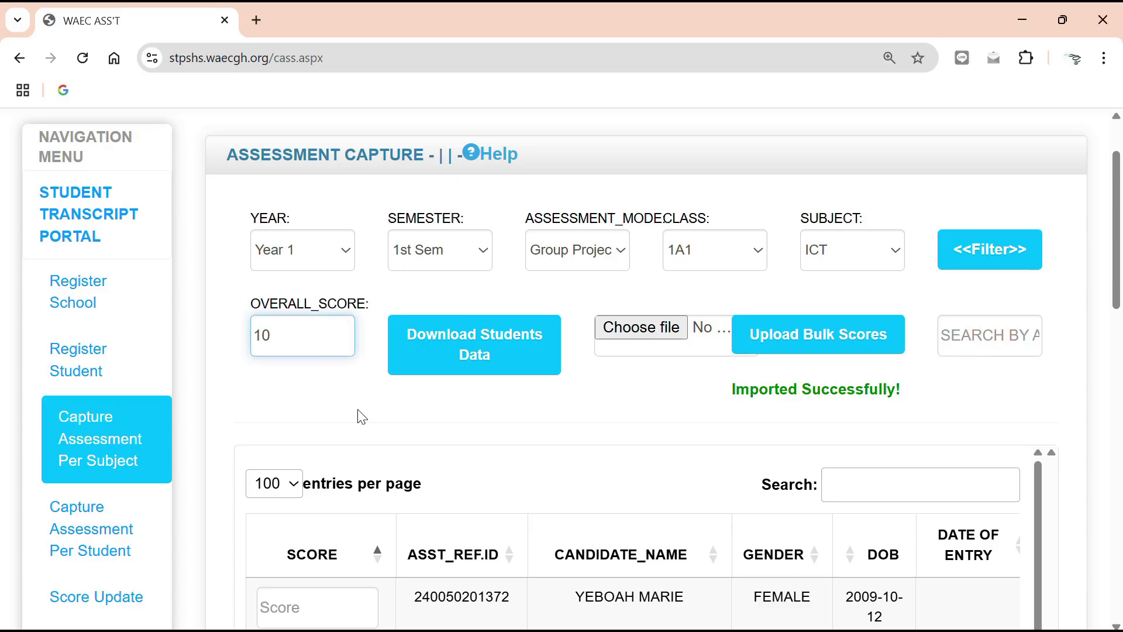
{"action": "key", "text": "BackSpace"}
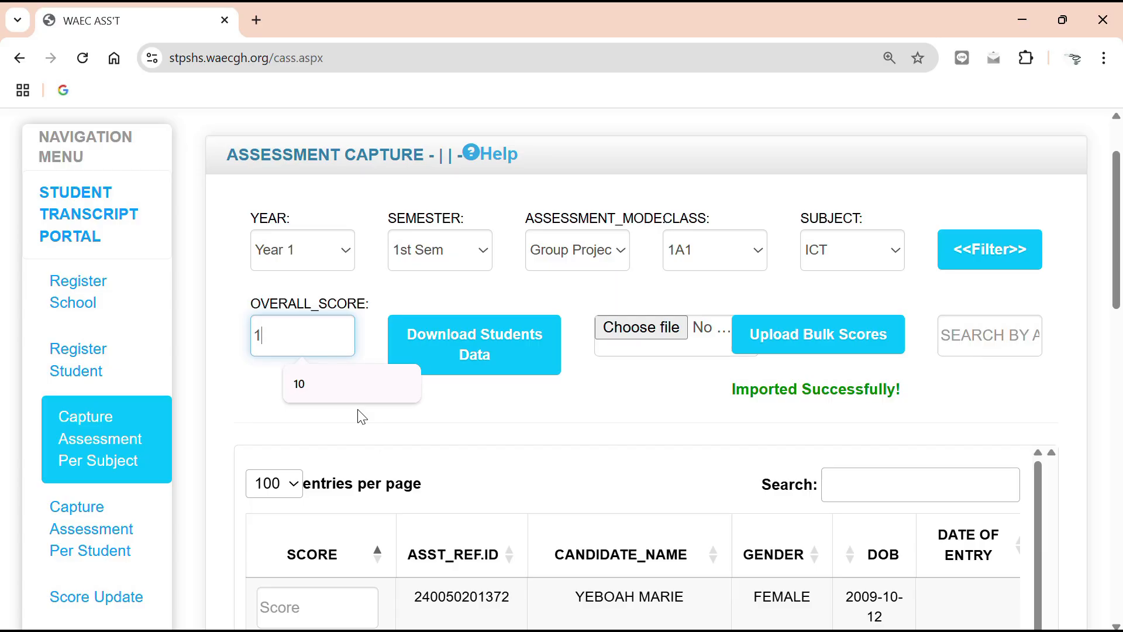
{"action": "key", "text": "BackSpace"}
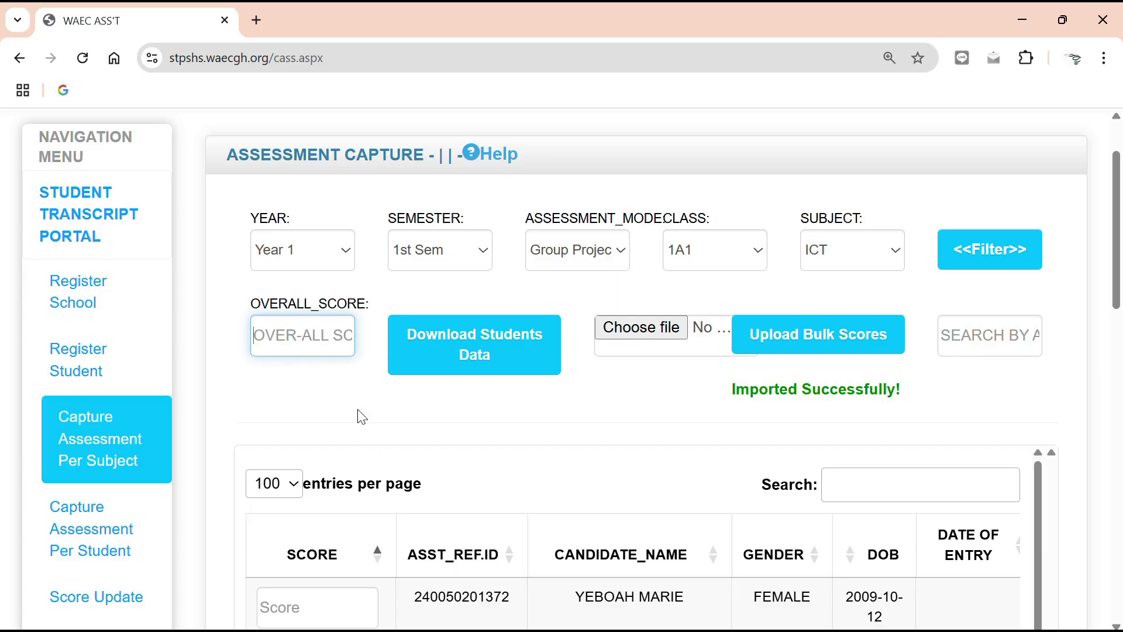
{"action": "type", "text": "1"}
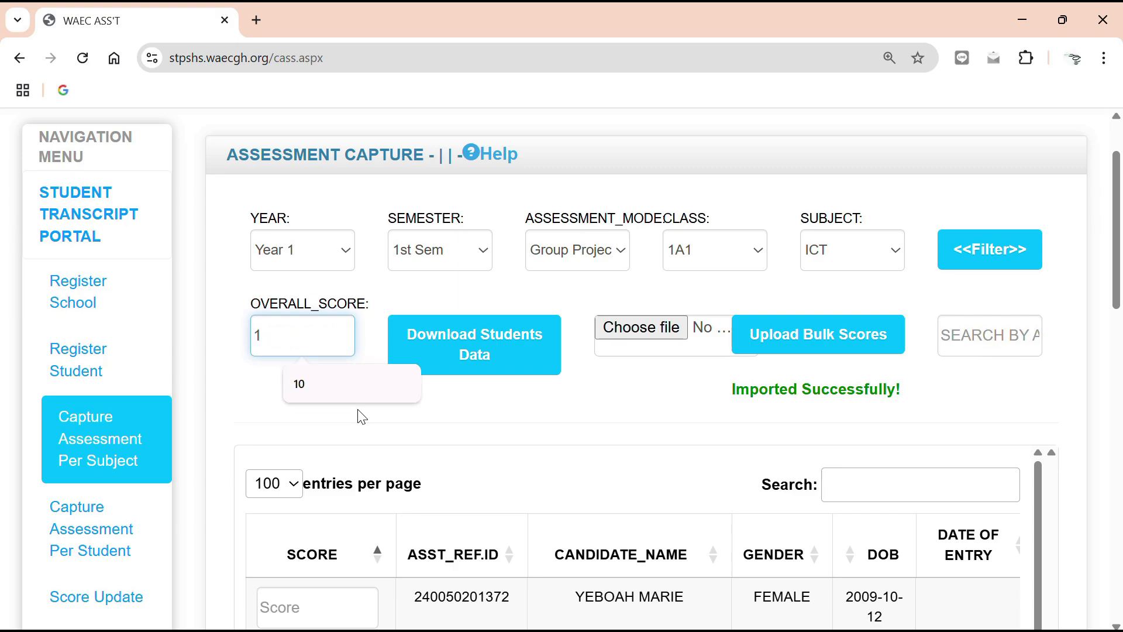
{"action": "type", "text": "0"}
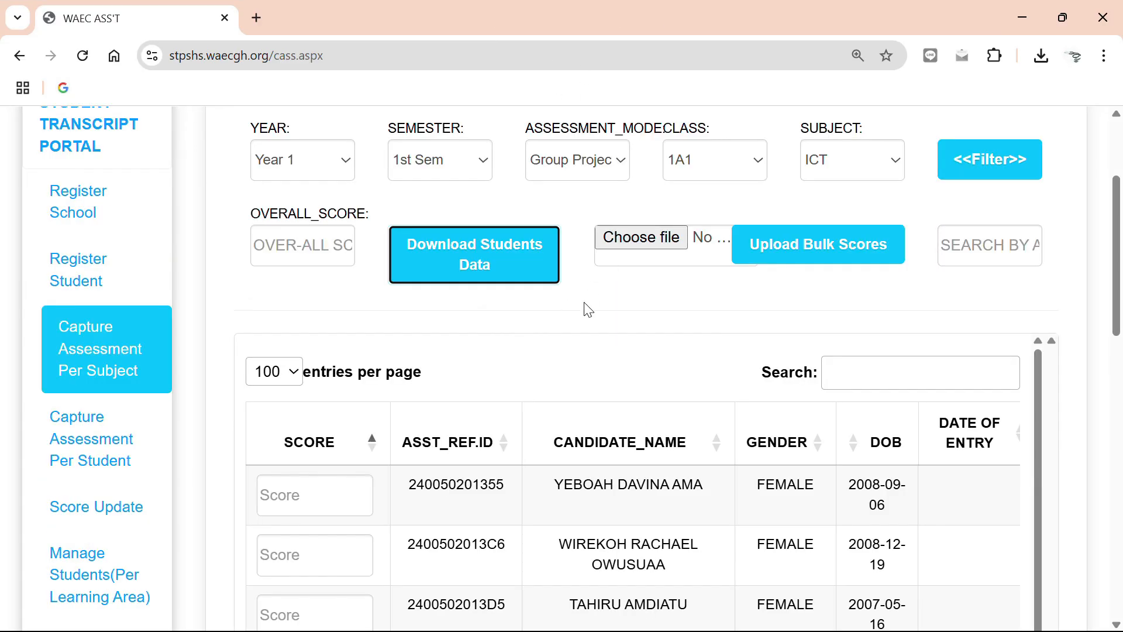
Choose StudentData_GProject_1A1.xlsm from the Desktop folder 2025_SEM1_CA > 1A1_Uploads as the bulk score file
{"action": "scroll", "coordinate": [585, 309], "scroll_direction": "down", "scroll_amount": 3}
{"action": "scroll", "coordinate": [598, 351], "scroll_direction": "up", "scroll_amount": 3}
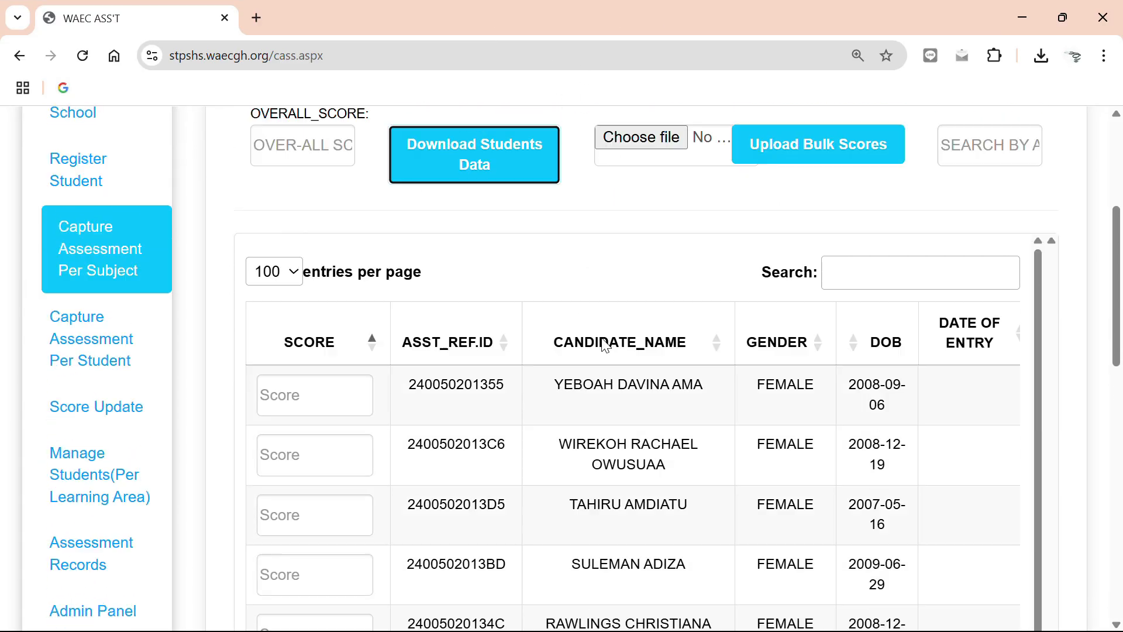
{"action": "left_click", "coordinate": [658, 242]}
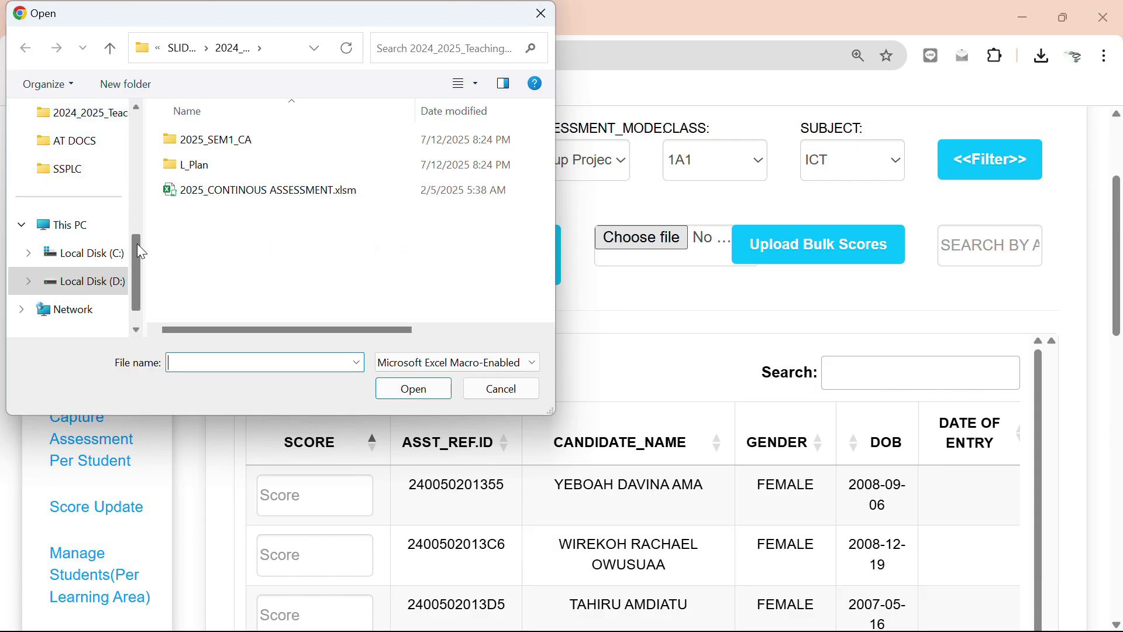
{"action": "scroll", "coordinate": [138, 192], "scroll_direction": "up", "scroll_amount": 2}
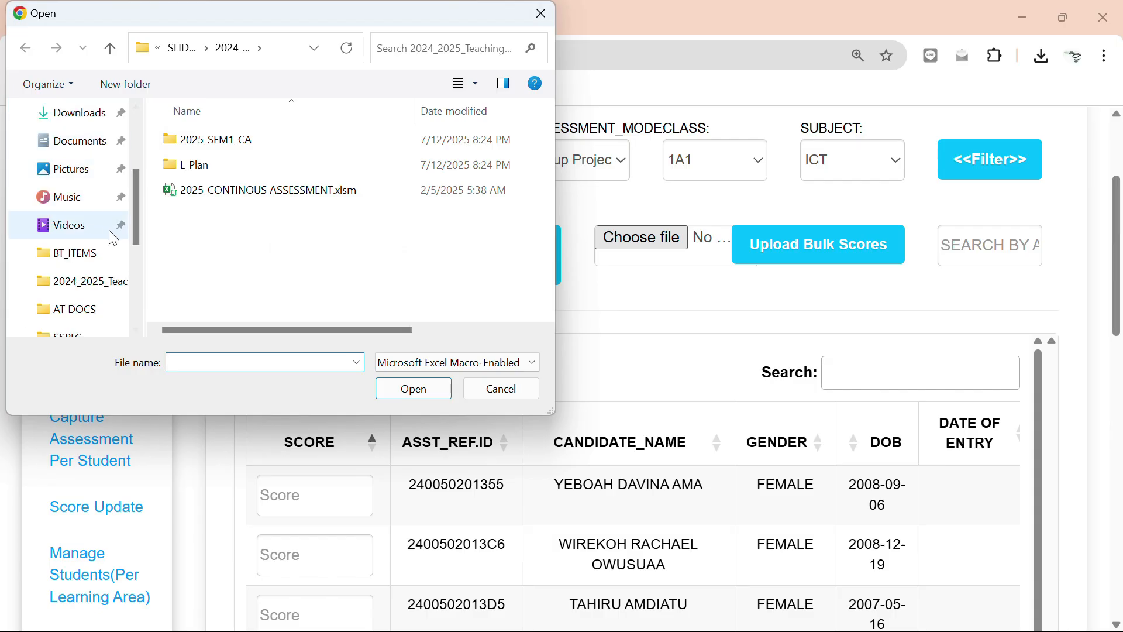
{"action": "scroll", "coordinate": [135, 215], "scroll_direction": "up", "scroll_amount": 2}
{"action": "left_click", "coordinate": [88, 198]}
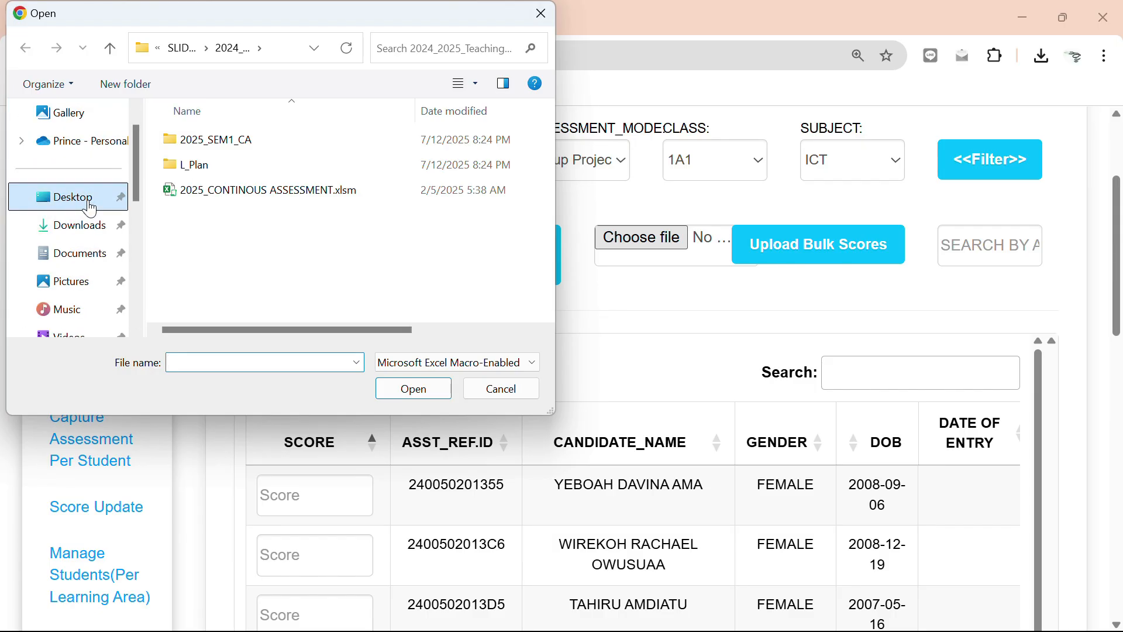
{"action": "double_click", "coordinate": [265, 143]}
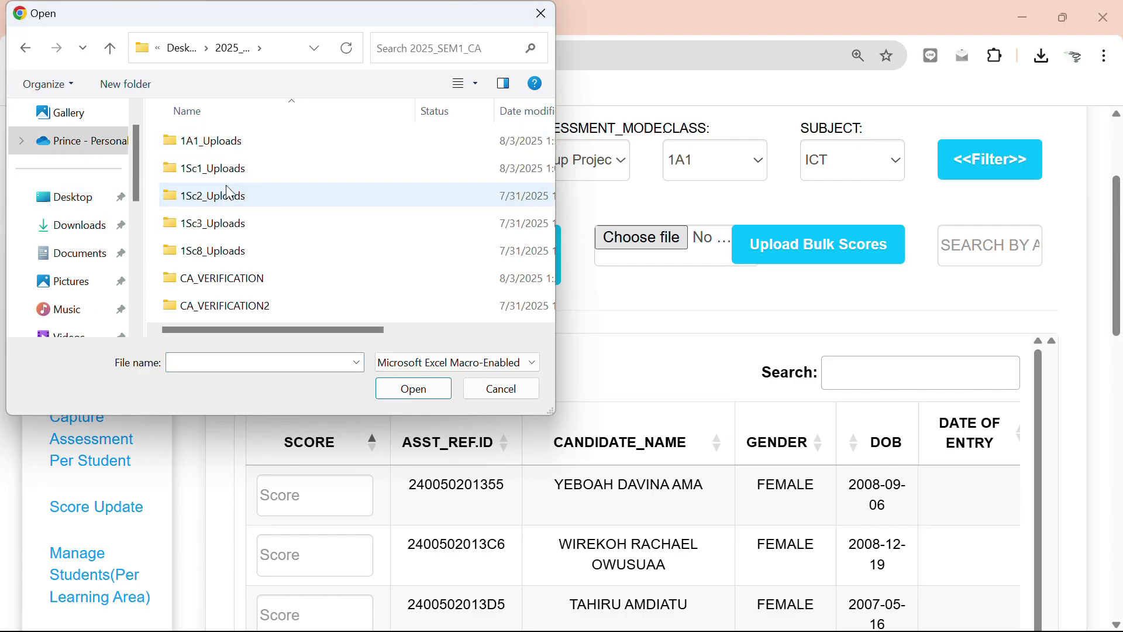
{"action": "double_click", "coordinate": [237, 143]}
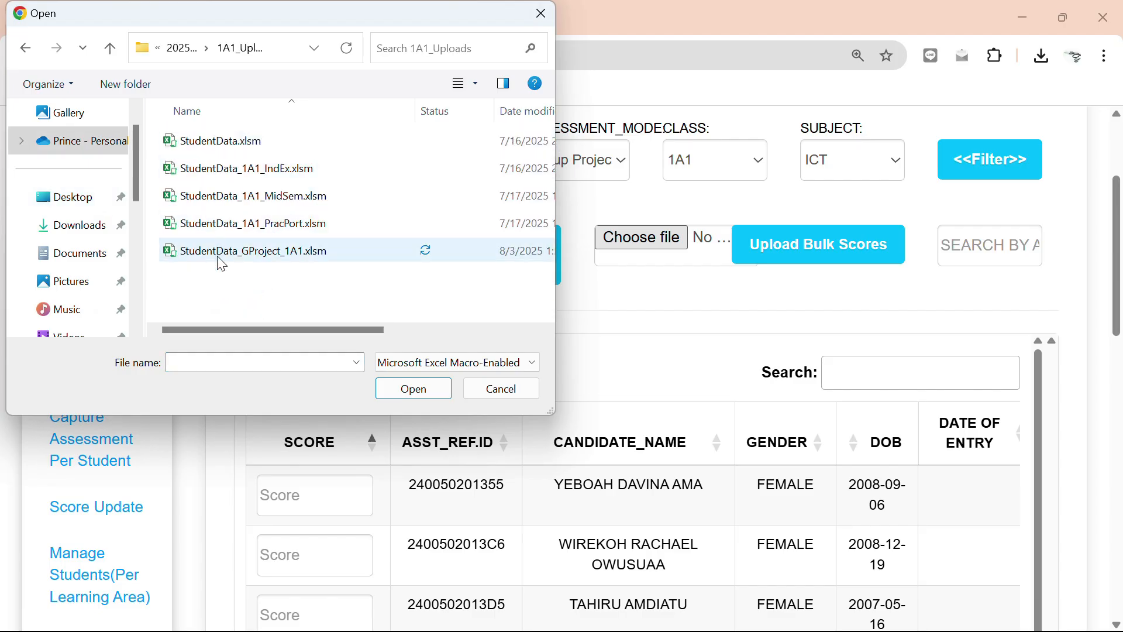
{"action": "left_click", "coordinate": [256, 256]}
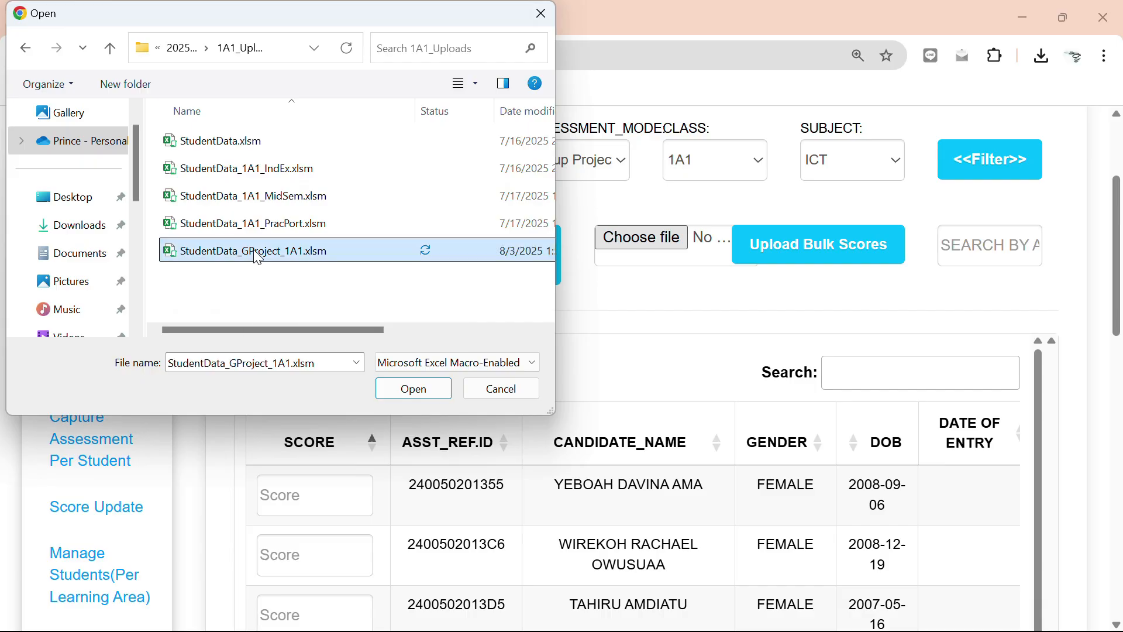
{"action": "left_click", "coordinate": [410, 389]}
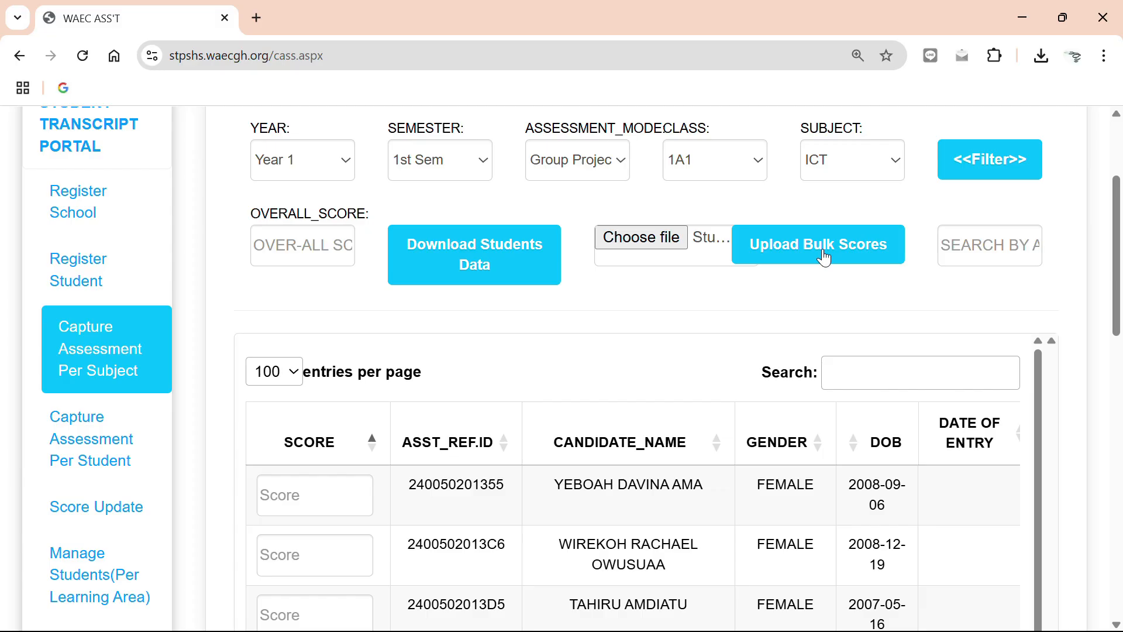
Upload the chosen workbook's bulk scores for class 1A1's ICT group project
{"action": "scroll", "coordinate": [825, 314], "scroll_direction": "down", "scroll_amount": 6}
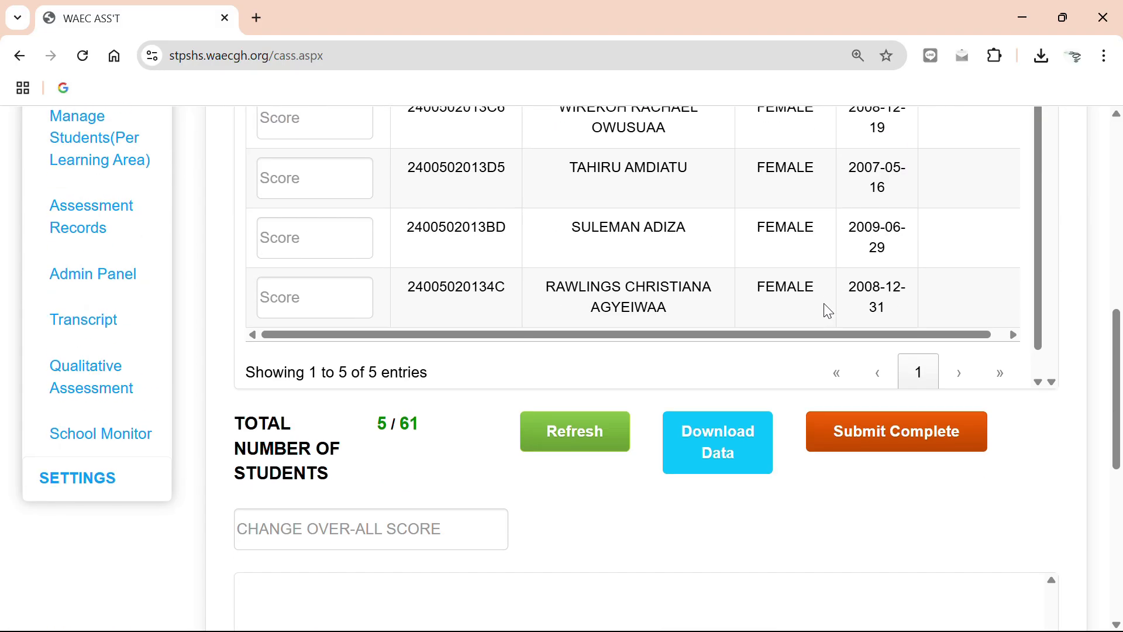
{"action": "scroll", "coordinate": [825, 307], "scroll_direction": "up", "scroll_amount": 7}
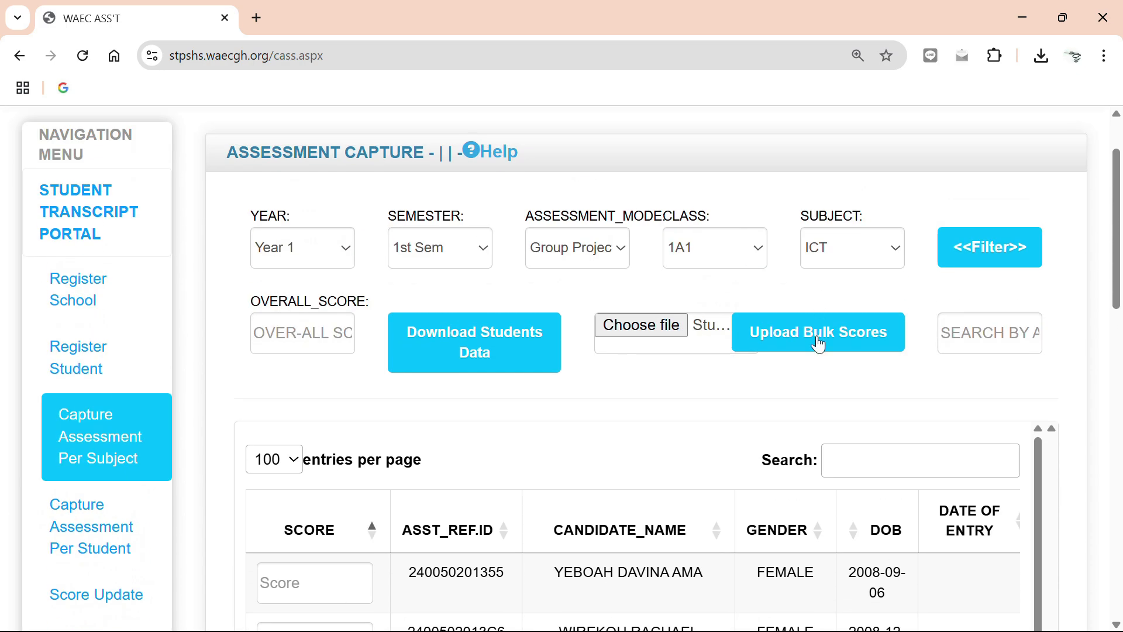
{"action": "left_click", "coordinate": [819, 344]}
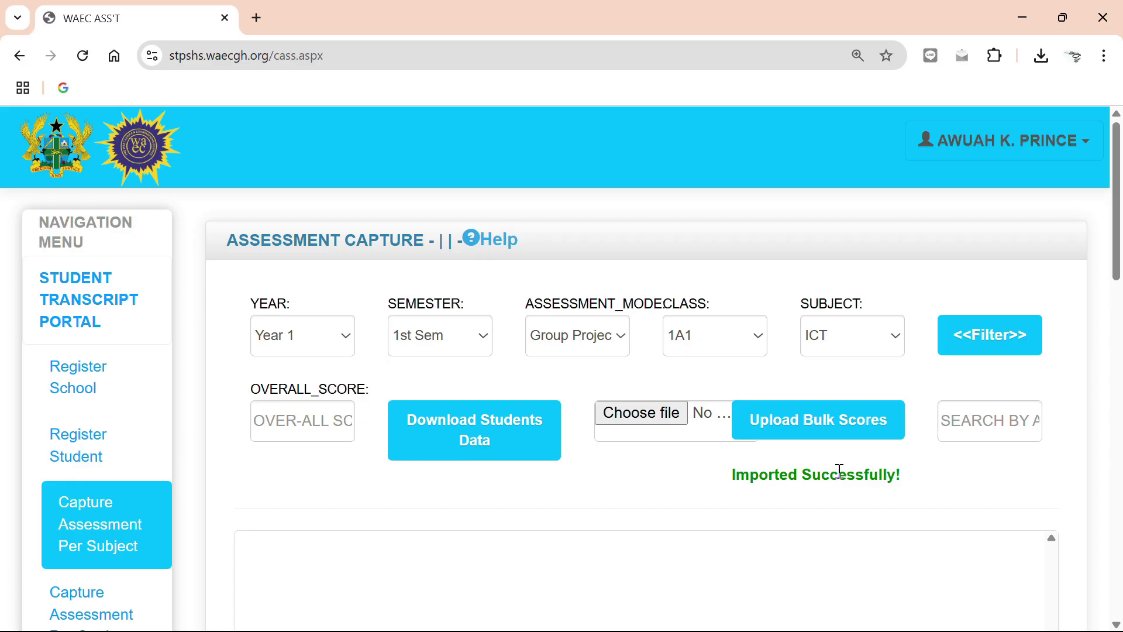
{"action": "scroll", "coordinate": [841, 478], "scroll_direction": "down", "scroll_amount": 3}
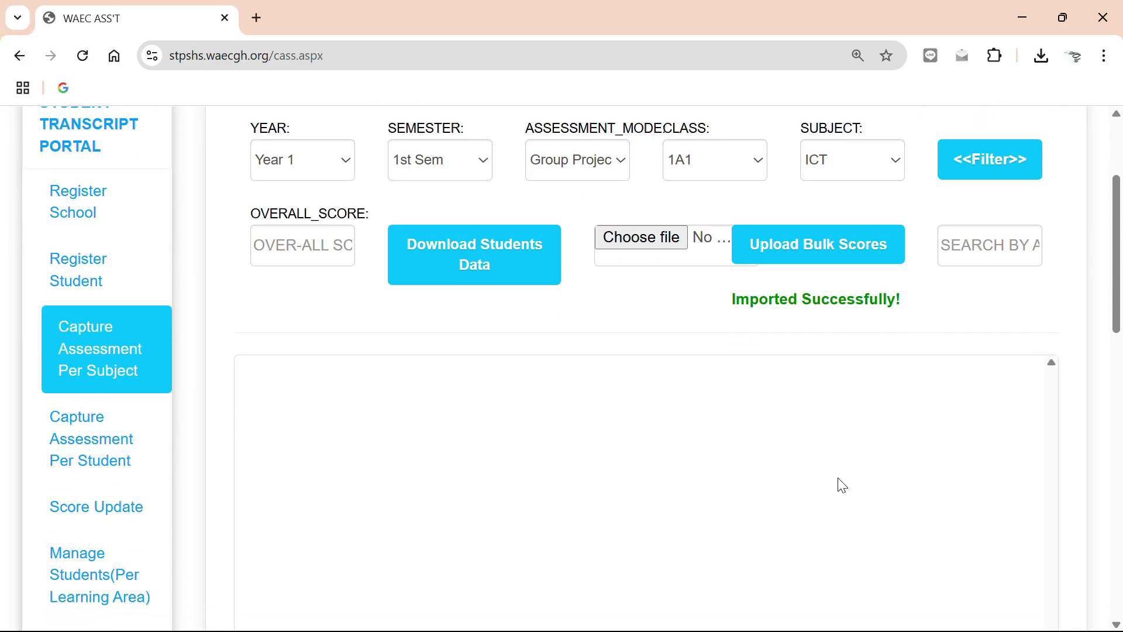